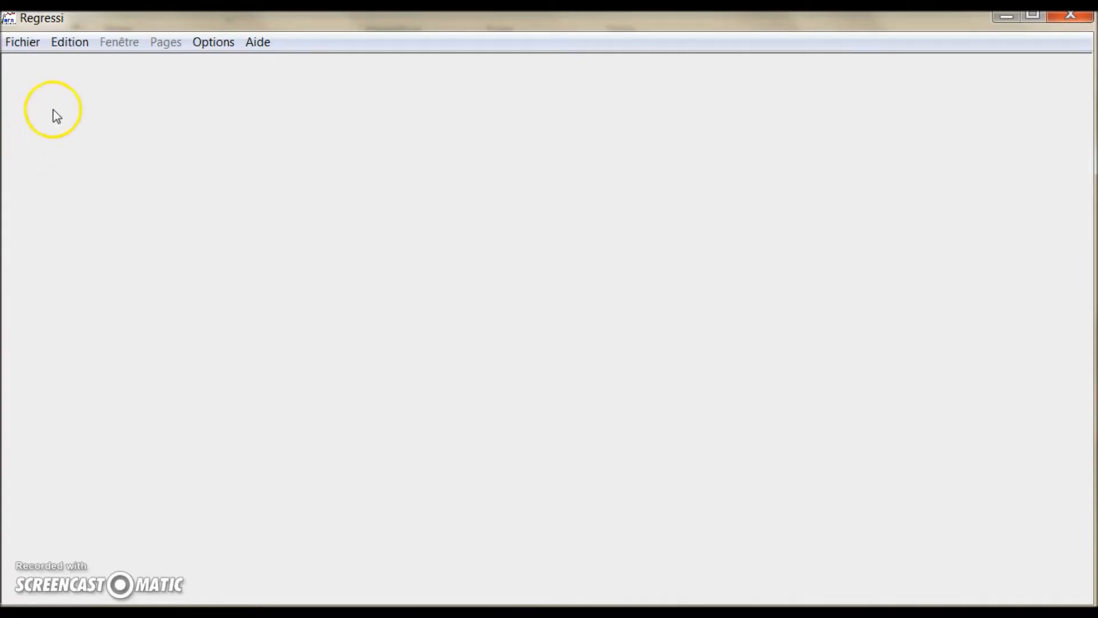
Create a new keyboard-entry data set with experimental variables A, without unit, and C in mol/L
{"action": "left_click", "coordinate": [29, 46]}
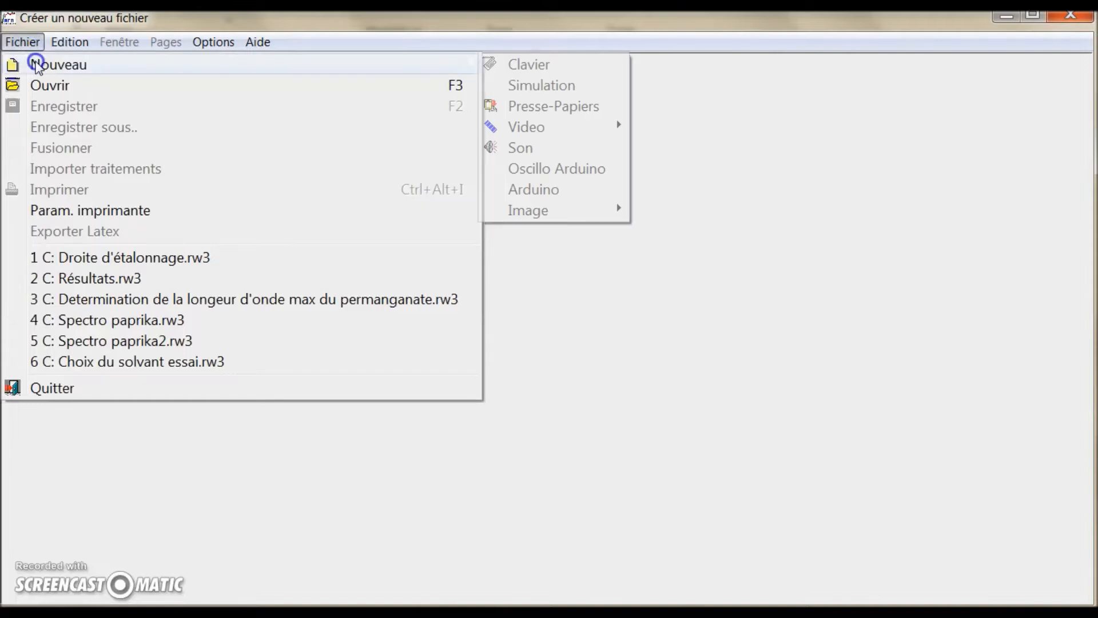
{"action": "mouse_move", "coordinate": [464, 64]}
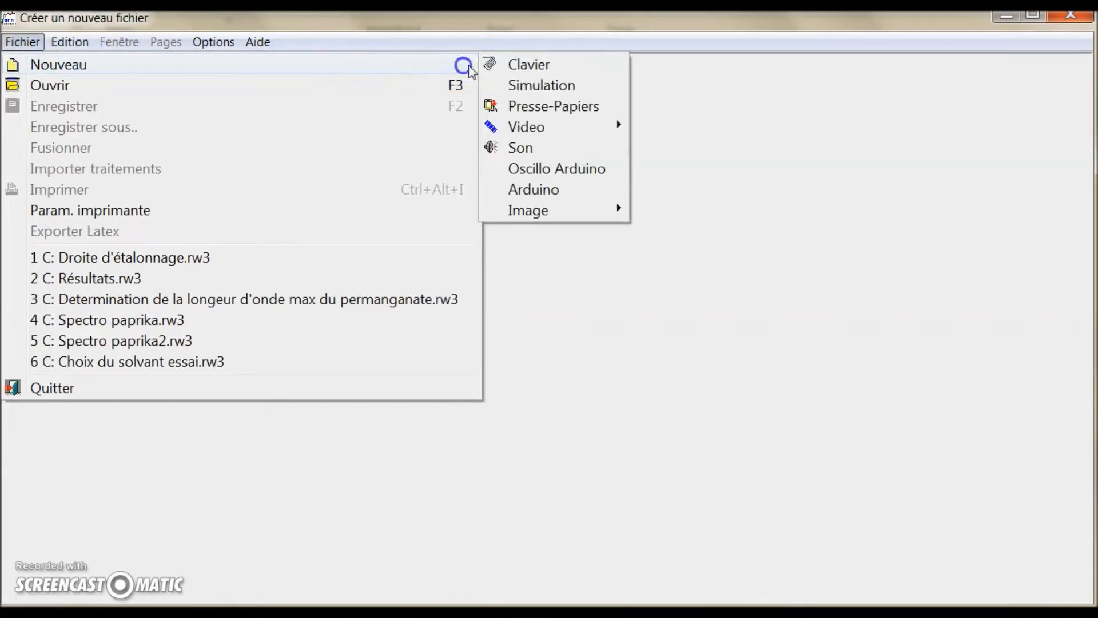
{"action": "left_click", "coordinate": [503, 67]}
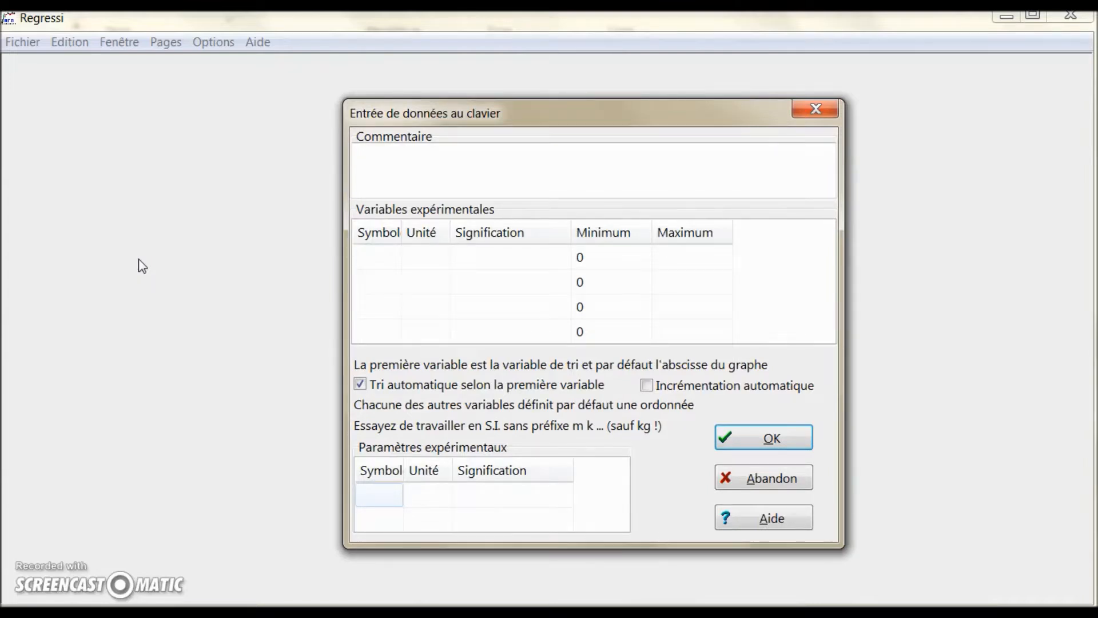
{"action": "type", "text": "A"}
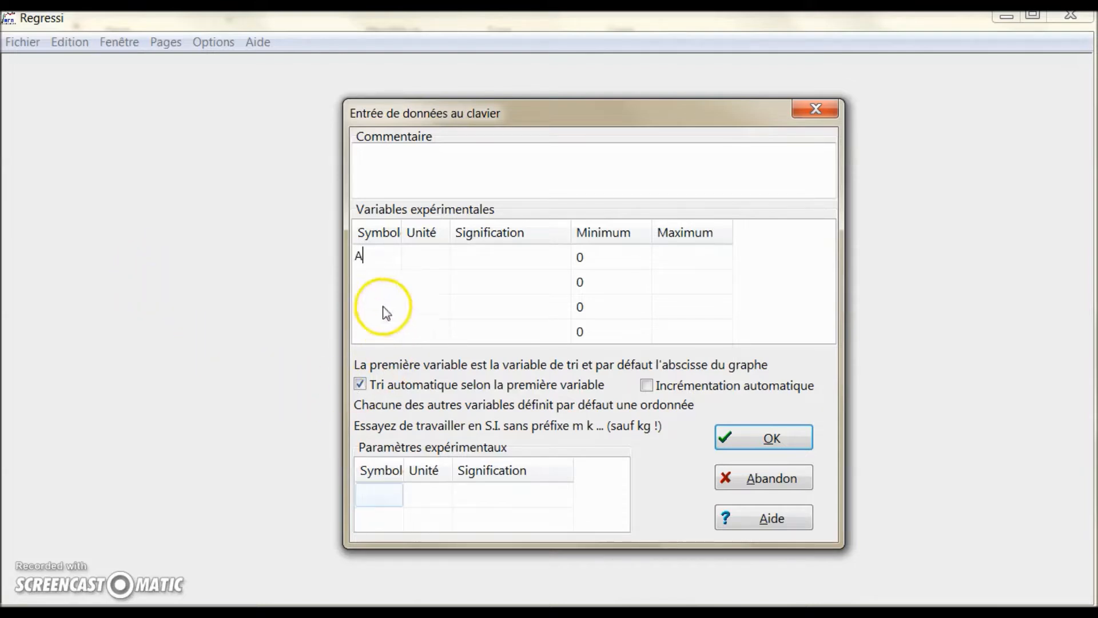
{"action": "left_click", "coordinate": [380, 283]}
{"action": "type", "text": "C"}
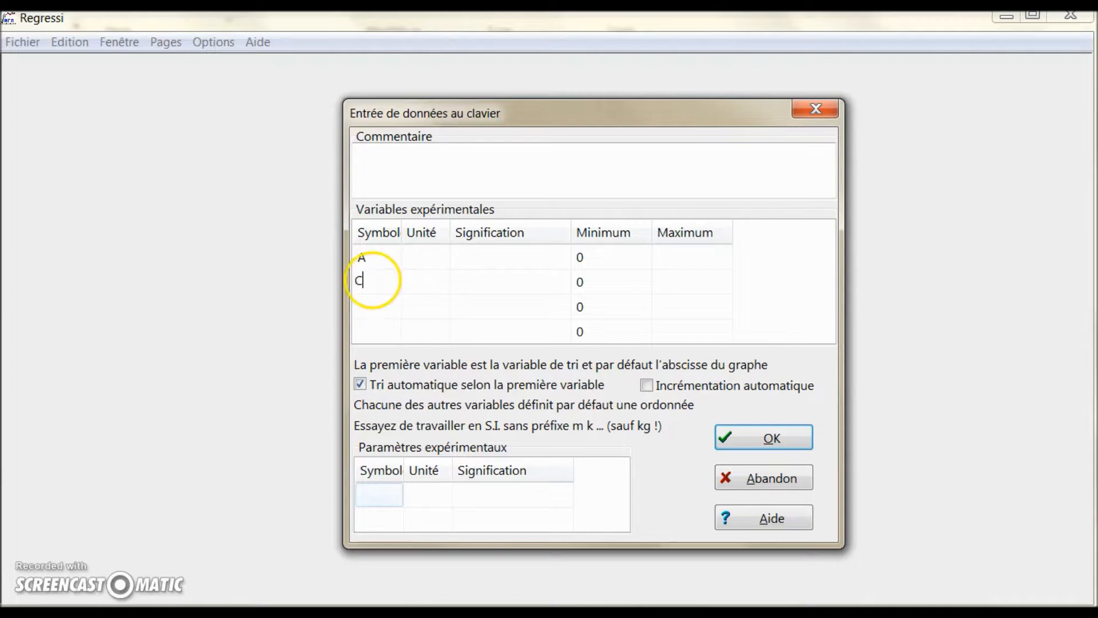
{"action": "left_click", "coordinate": [428, 283]}
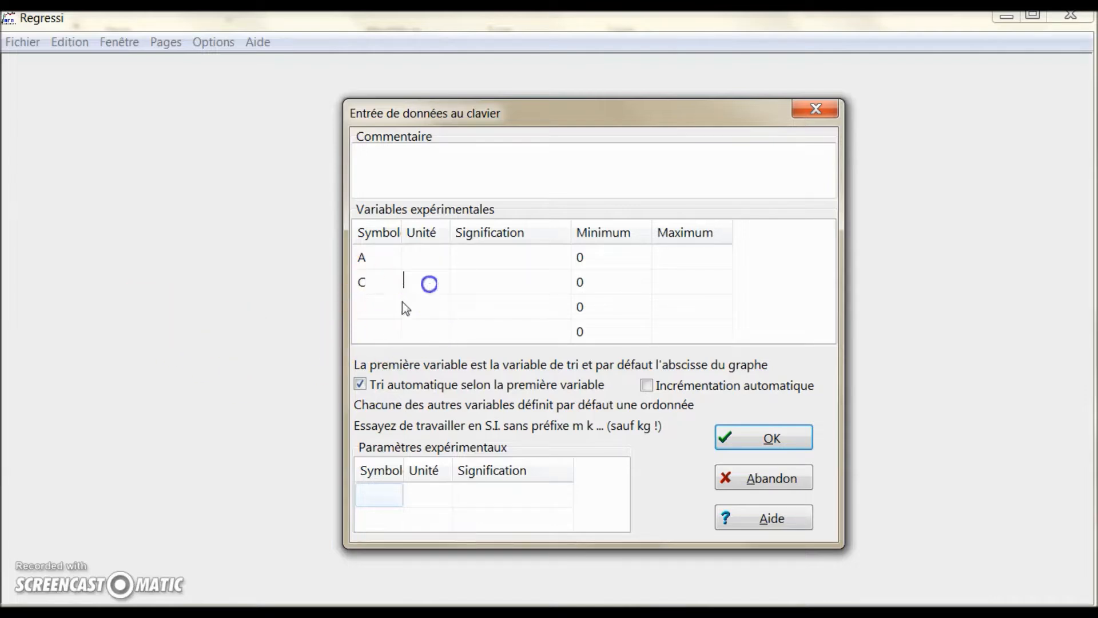
{"action": "type", "text": "mol/L"}
{"action": "left_click", "coordinate": [729, 437]}
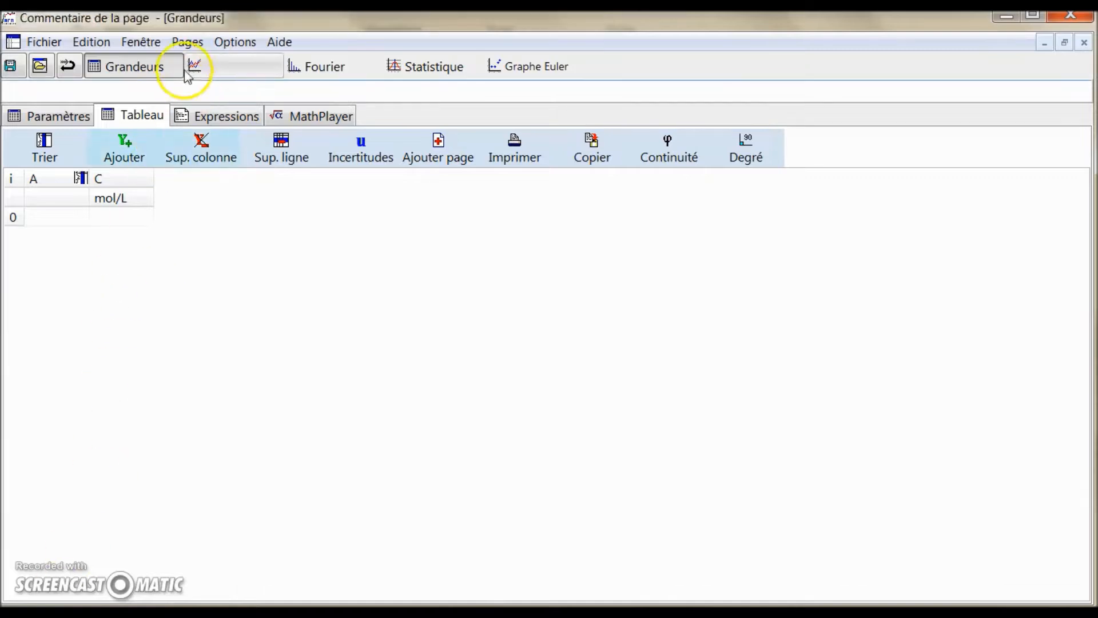
Tile the windows vertically and set the graph coordinates to C on the abscissa and A on the ordinate
{"action": "left_click", "coordinate": [143, 44]}
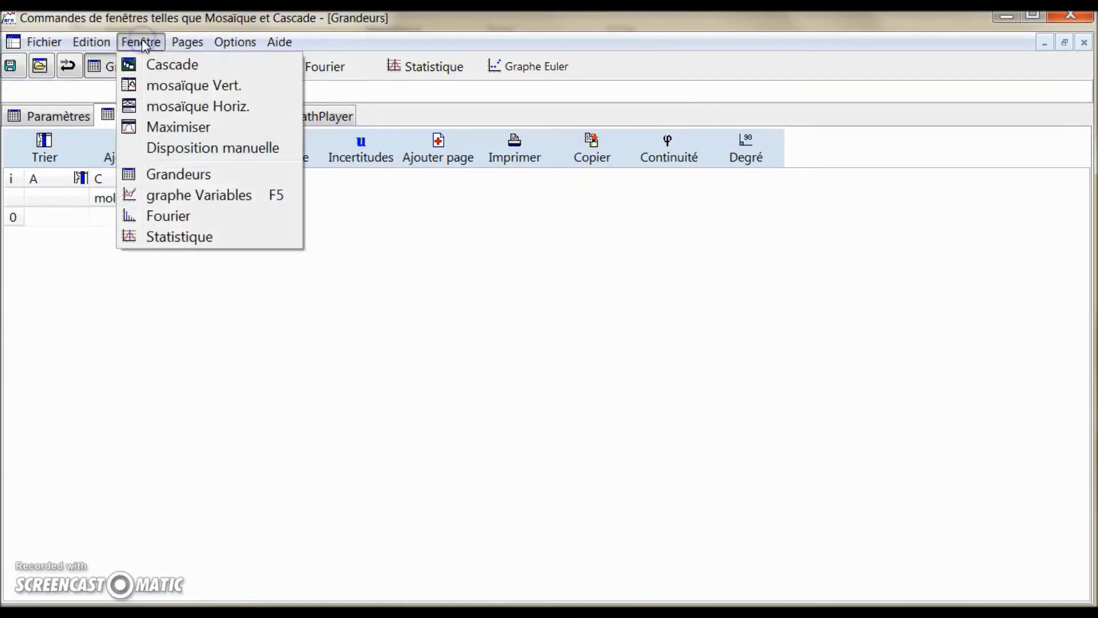
{"action": "left_click", "coordinate": [165, 86]}
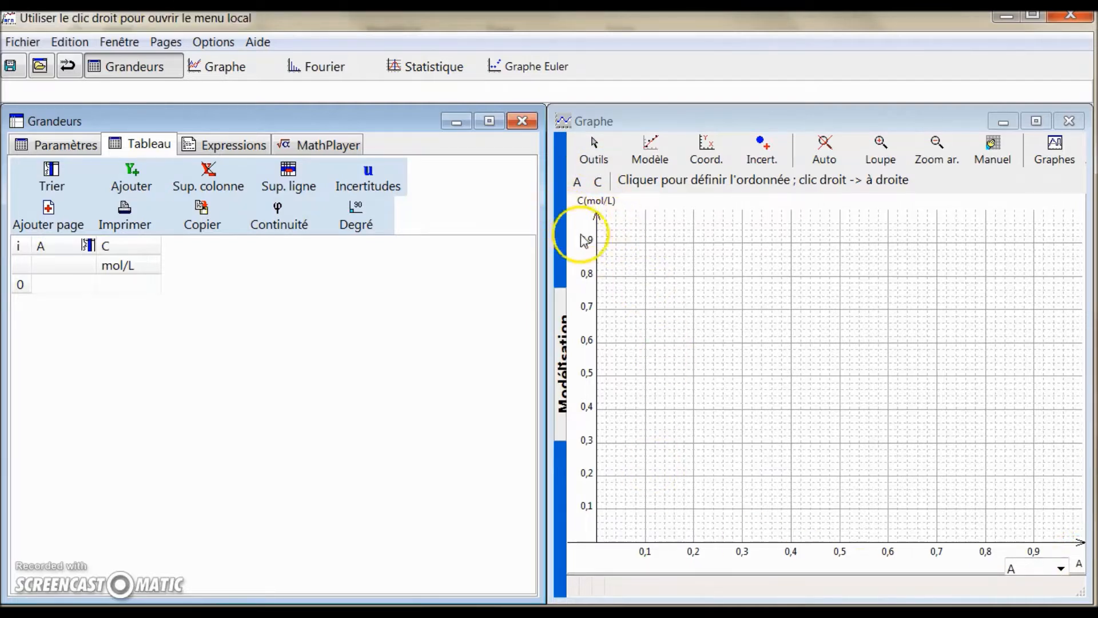
{"action": "left_click", "coordinate": [715, 153]}
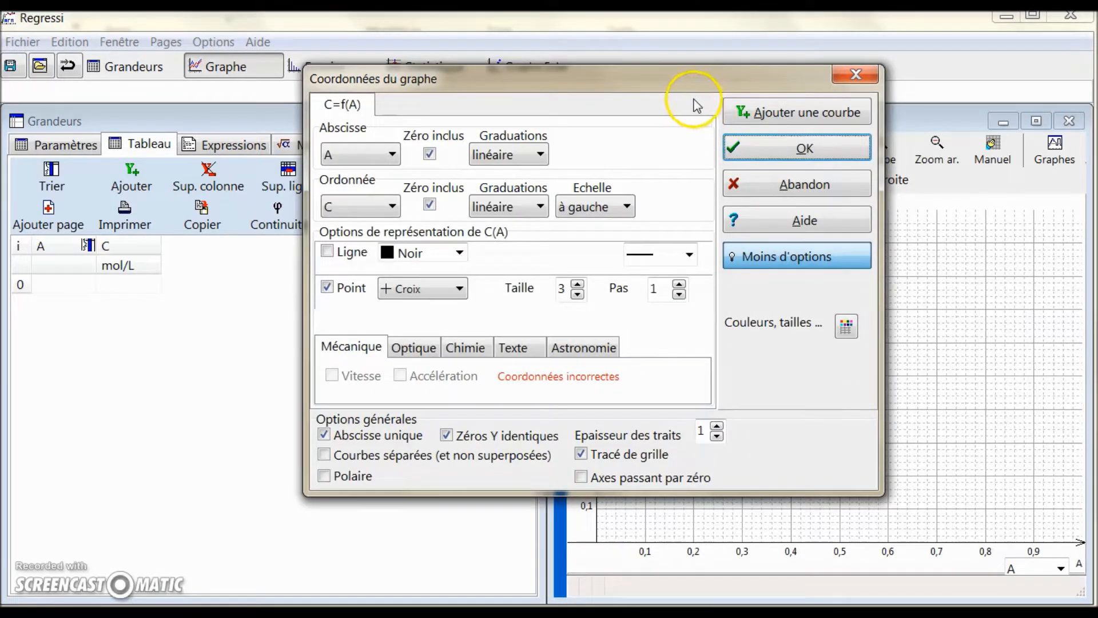
{"action": "left_click", "coordinate": [393, 154]}
{"action": "left_click", "coordinate": [351, 194]}
{"action": "left_click", "coordinate": [393, 206]}
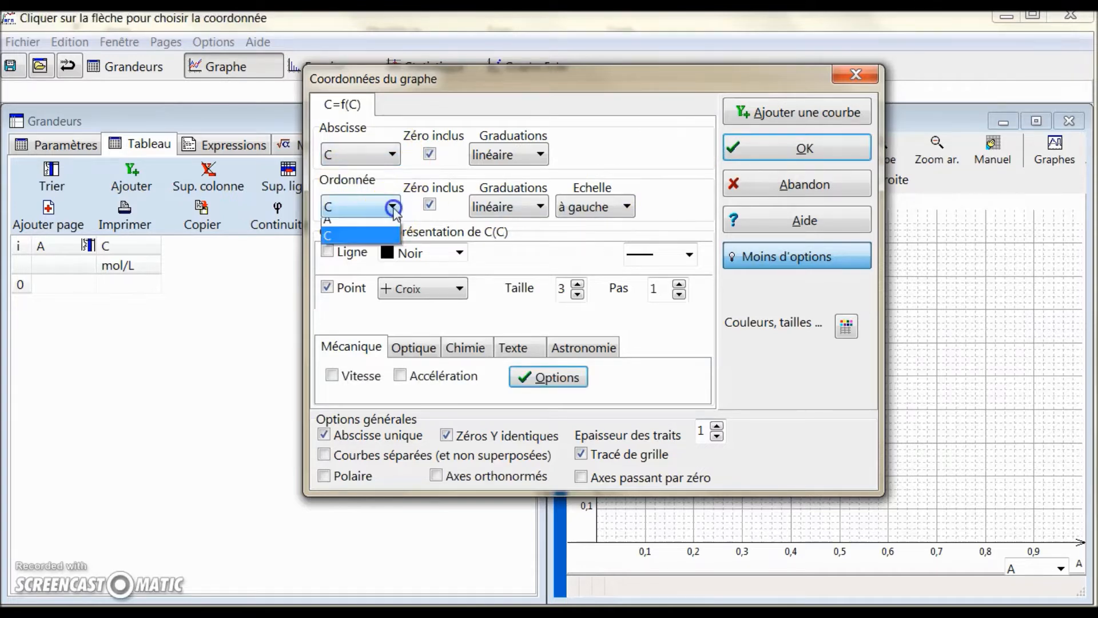
{"action": "left_click", "coordinate": [361, 225]}
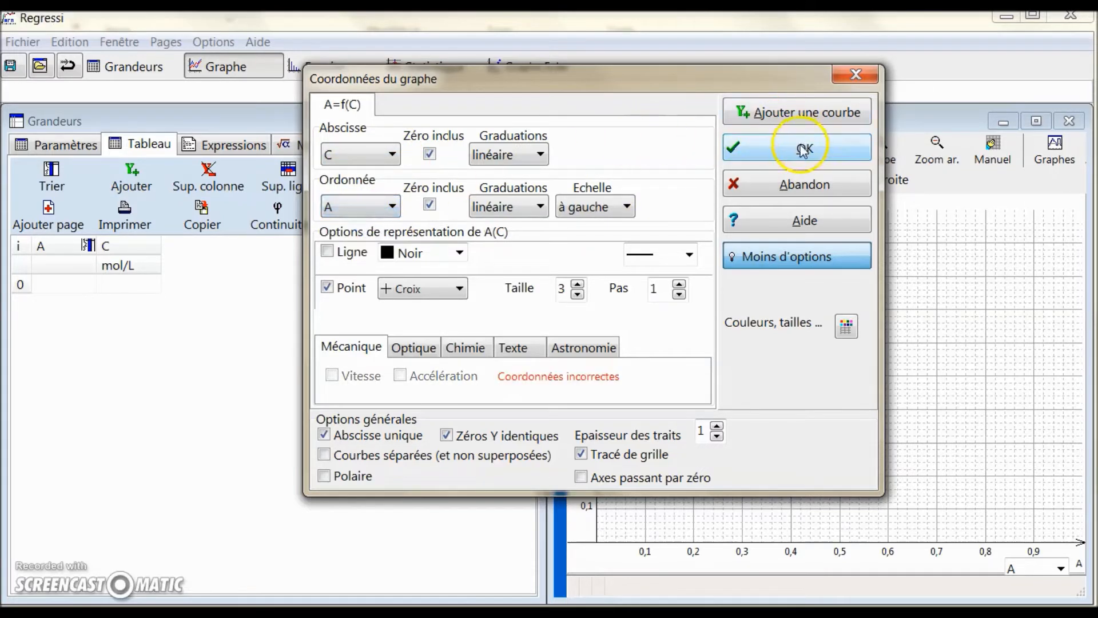
{"action": "left_click", "coordinate": [794, 147]}
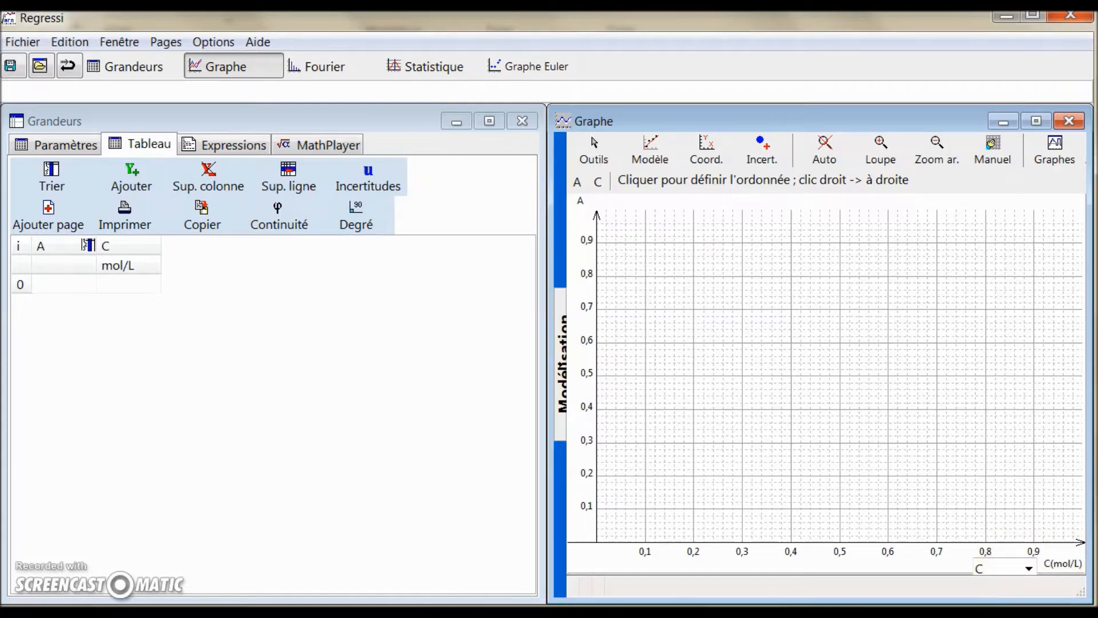
Enter the first measurement in the data table: A = 0,046 and C = 2,0e-5 mol/L
{"action": "left_click", "coordinate": [52, 282]}
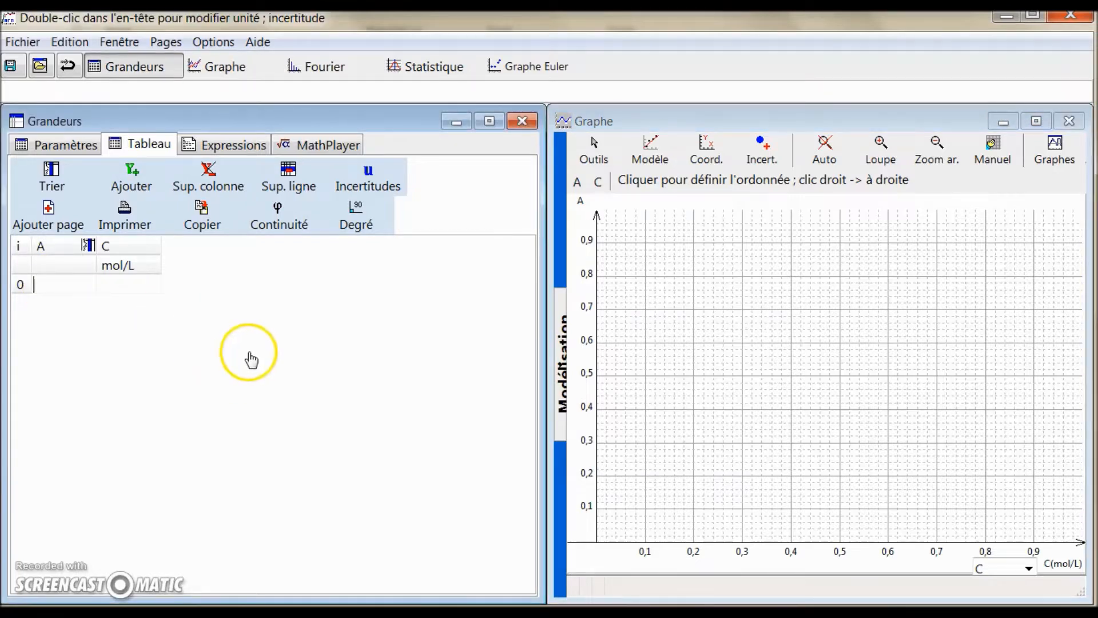
{"action": "type", "text": "0,"}
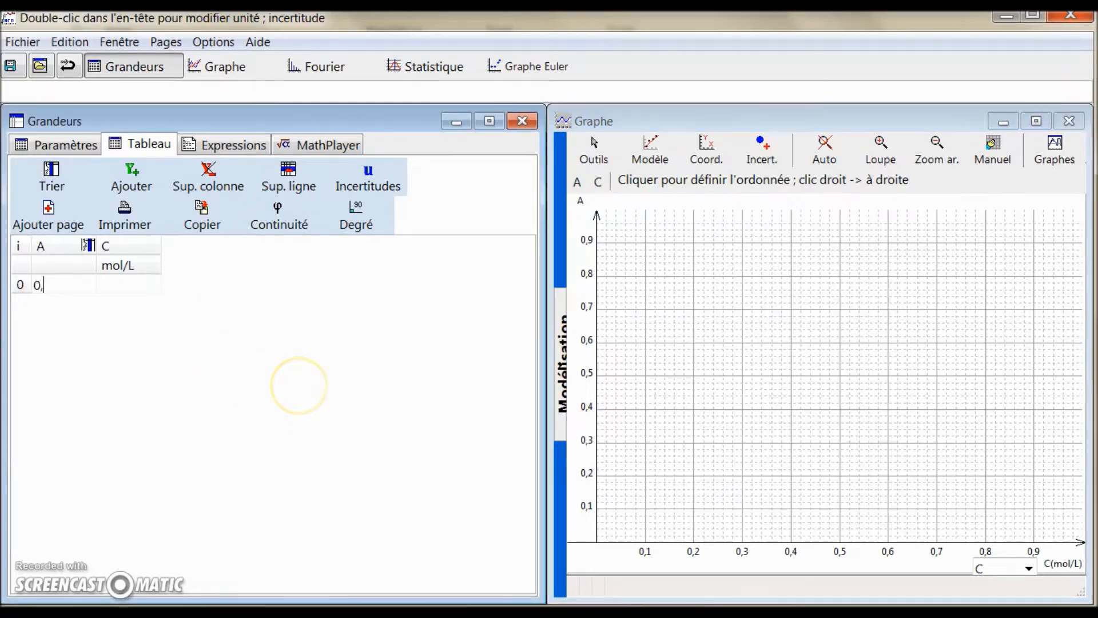
{"action": "type", "text": "046"}
{"action": "key", "text": "Tab"}
{"action": "type", "text": "2"}
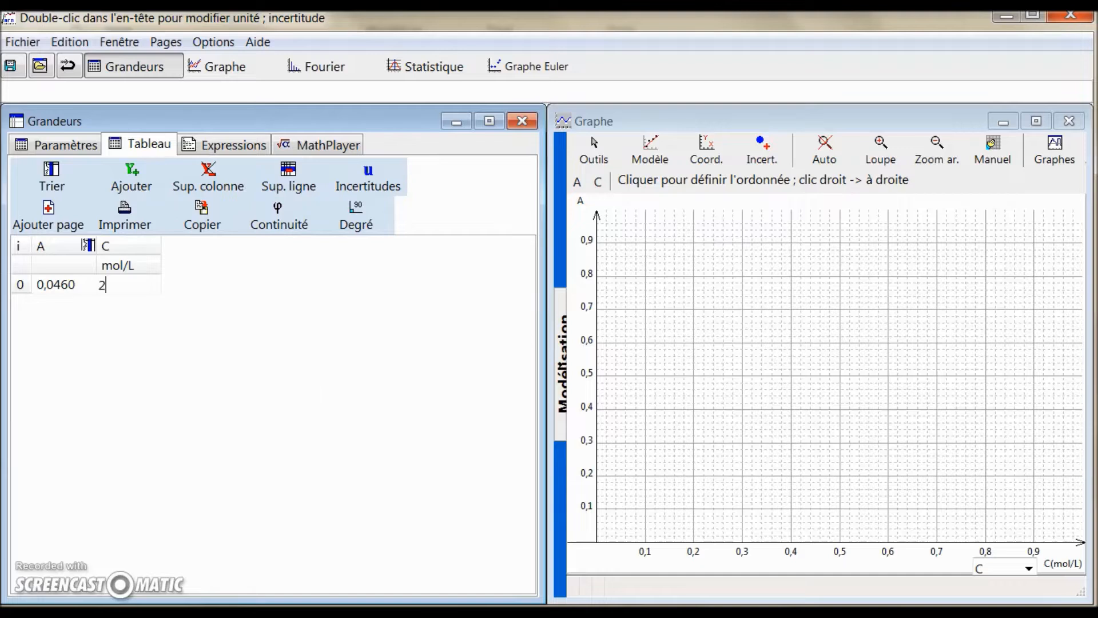
{"action": "type", "text": ",0"}
{"action": "type", "text": "e-5"}
{"action": "key", "text": "Return"}
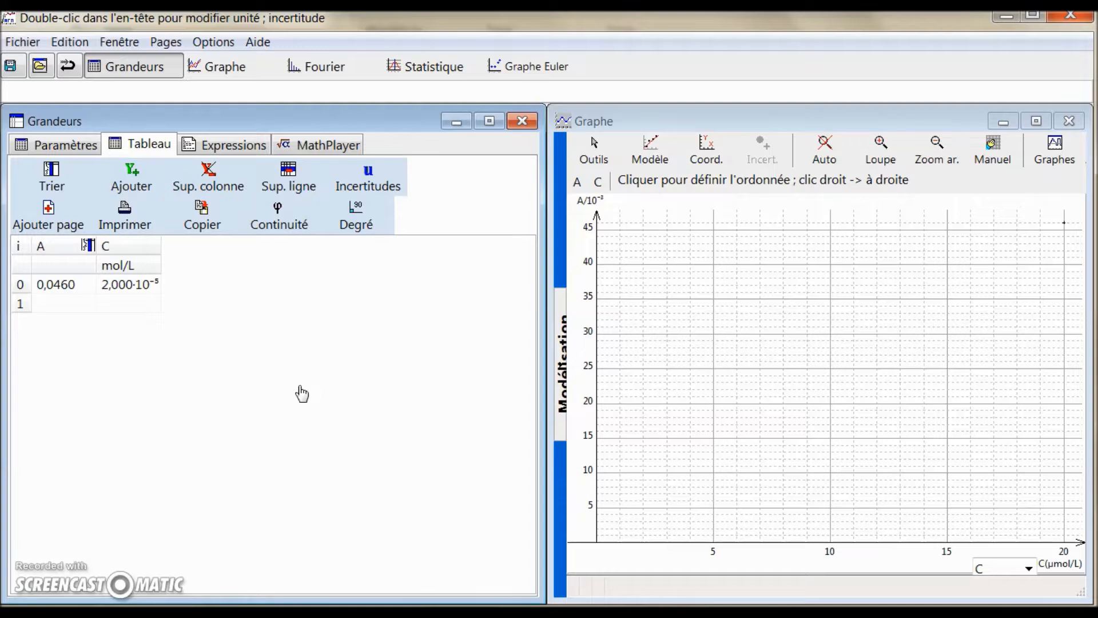
Add the next two measurements to the table: A = 0,095 with C = 4,0e-5, and A = 0,184 with C = 8,0e-5
{"action": "type", "text": "0,095"}
{"action": "key", "text": "Tab"}
{"action": "type", "text": "4,0e-5"}
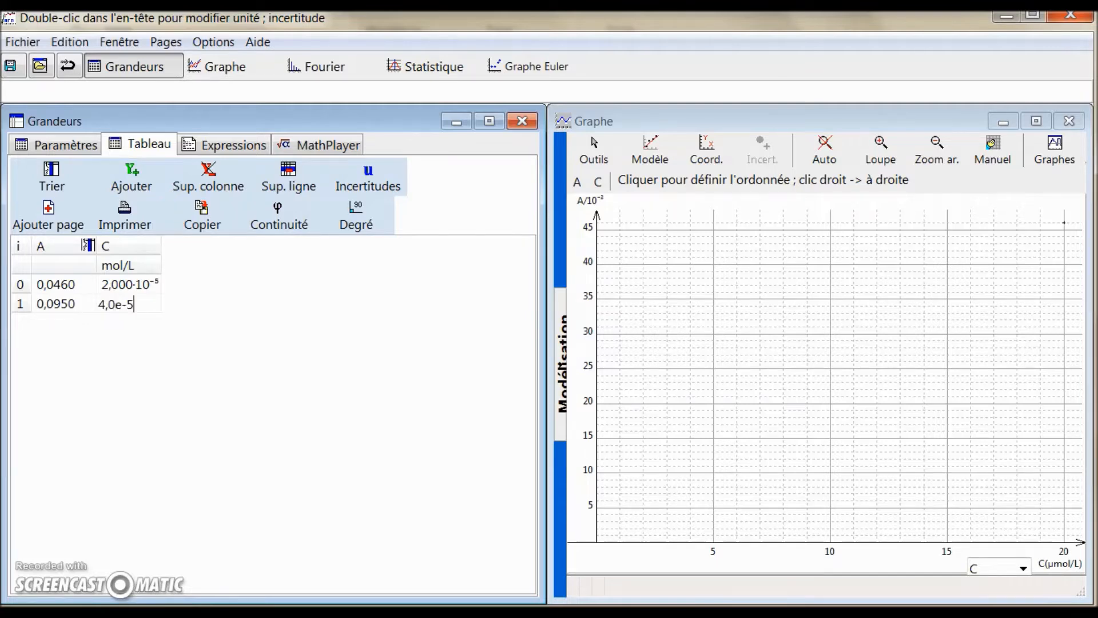
{"action": "key", "text": "Return"}
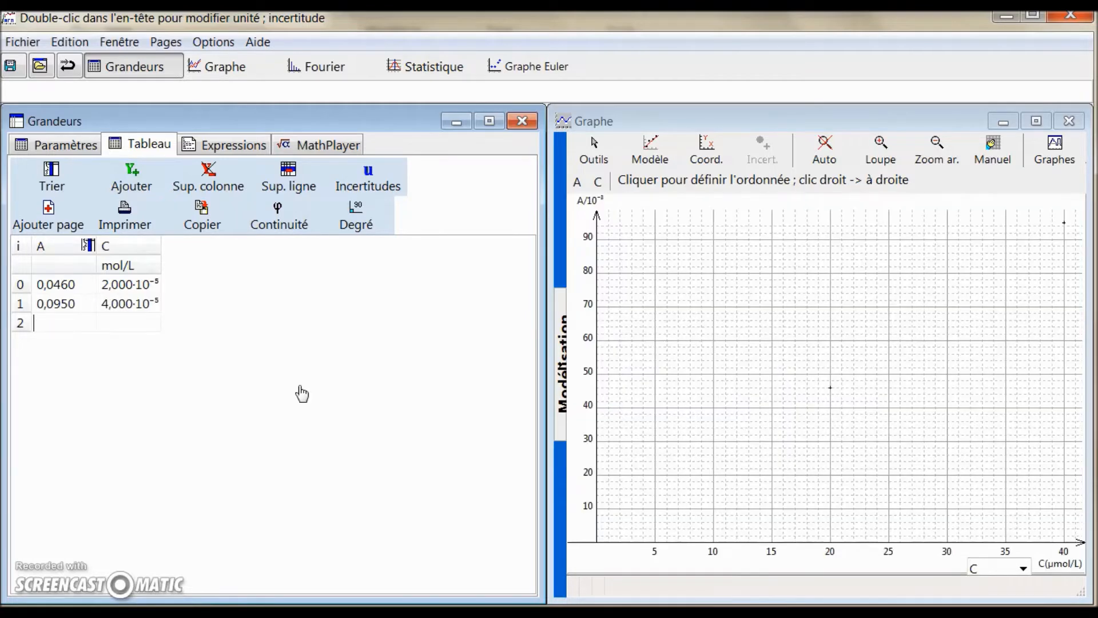
{"action": "type", "text": "0,184"}
{"action": "key", "text": "Return"}
{"action": "type", "text": "8,0e"}
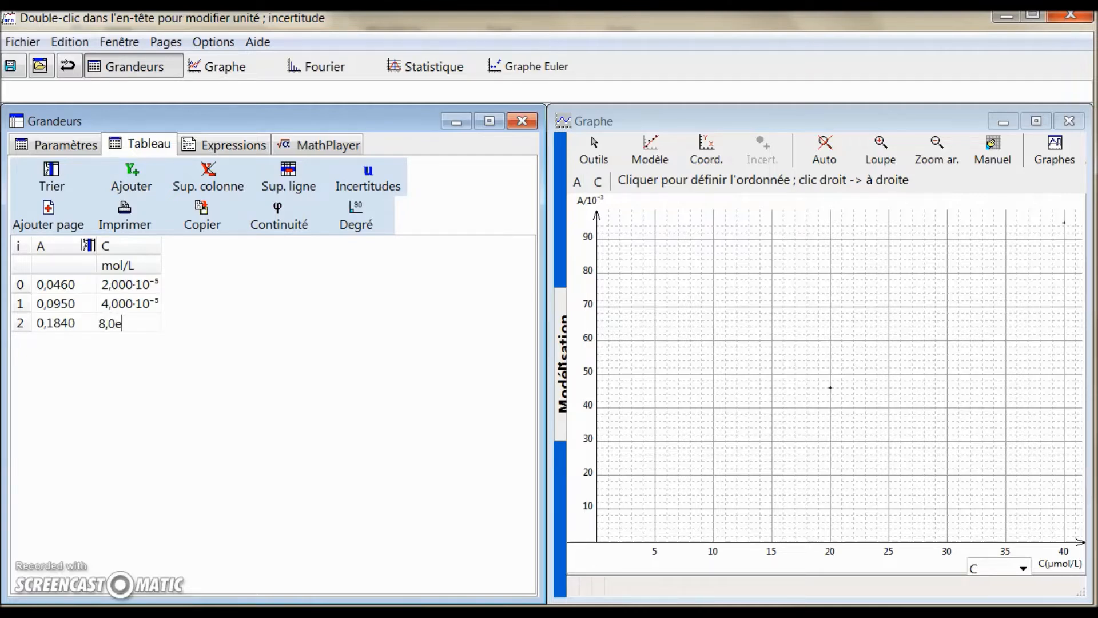
{"action": "type", "text": "-5"}
{"action": "key", "text": "Return"}
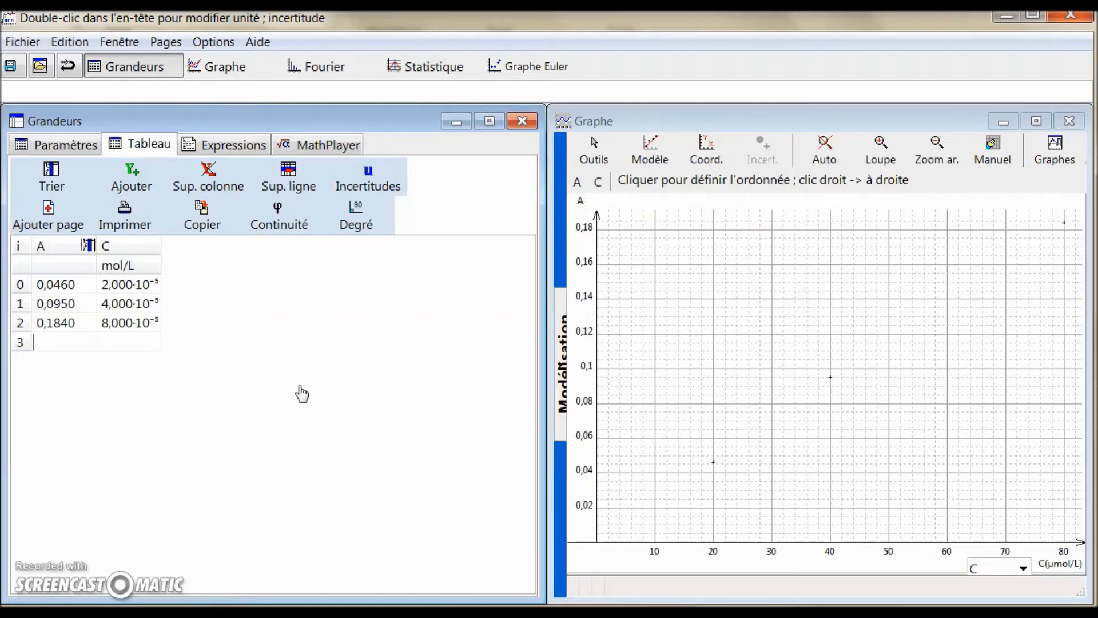
Add the last two measurements to the table: A = 0,3760 with C = 1,6e-4, and A = 0,455 with C = 2,0e-4
{"action": "type", "text": "0,3760"}
{"action": "key", "text": "Return"}
{"action": "type", "text": "1,6e-4"}
{"action": "key", "text": "Return"}
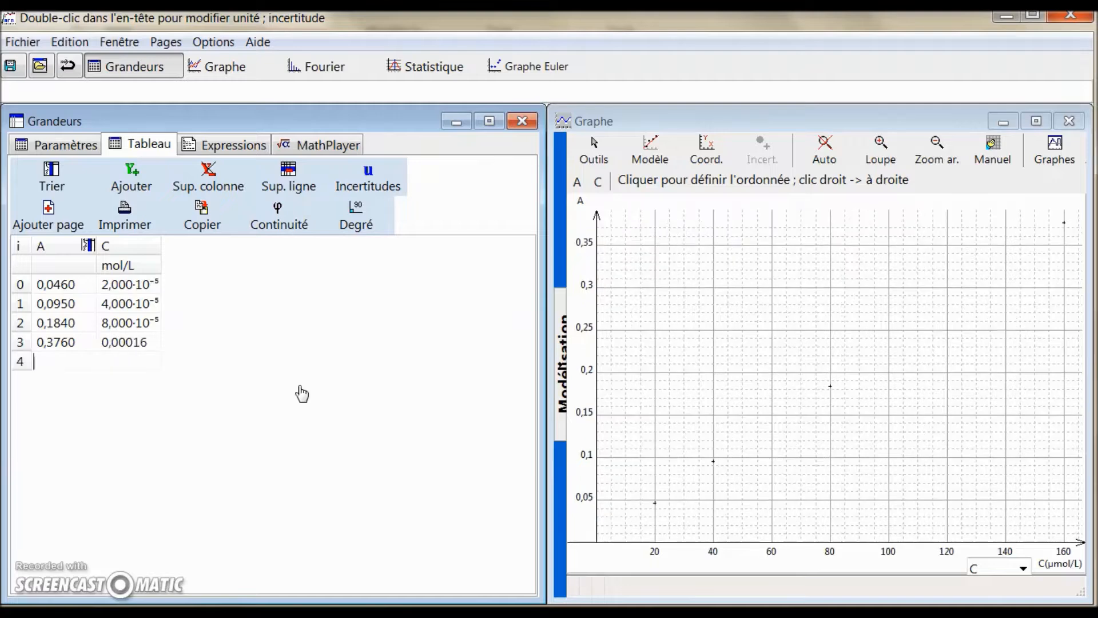
{"action": "type", "text": "0,455"}
{"action": "key", "text": "Return"}
{"action": "type", "text": "2,"}
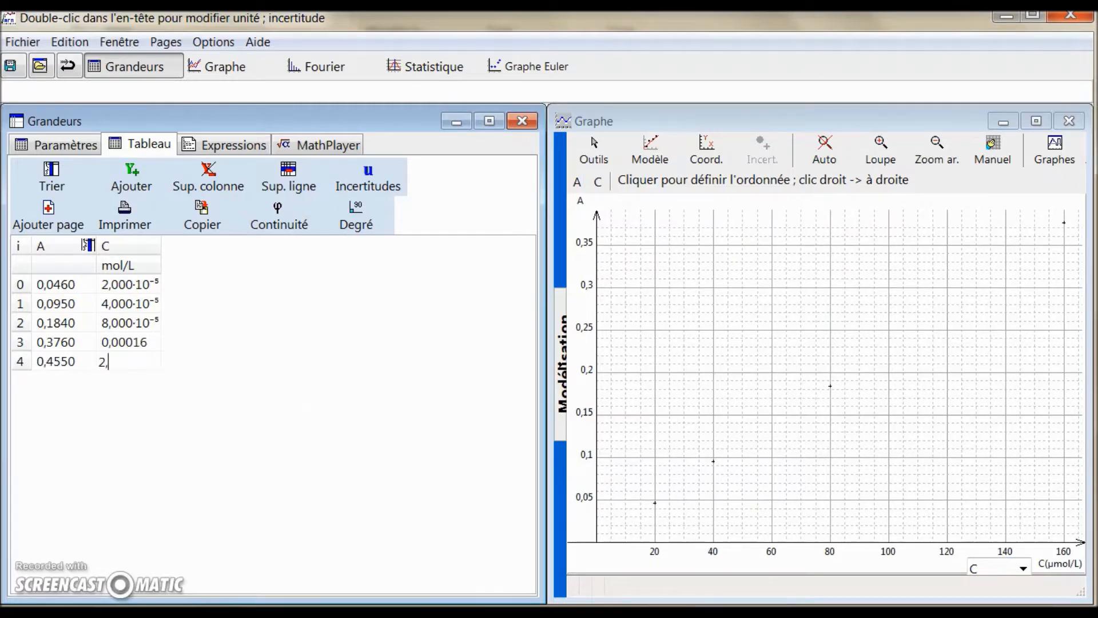
{"action": "type", "text": "0e-4"}
{"action": "key", "text": "Return"}
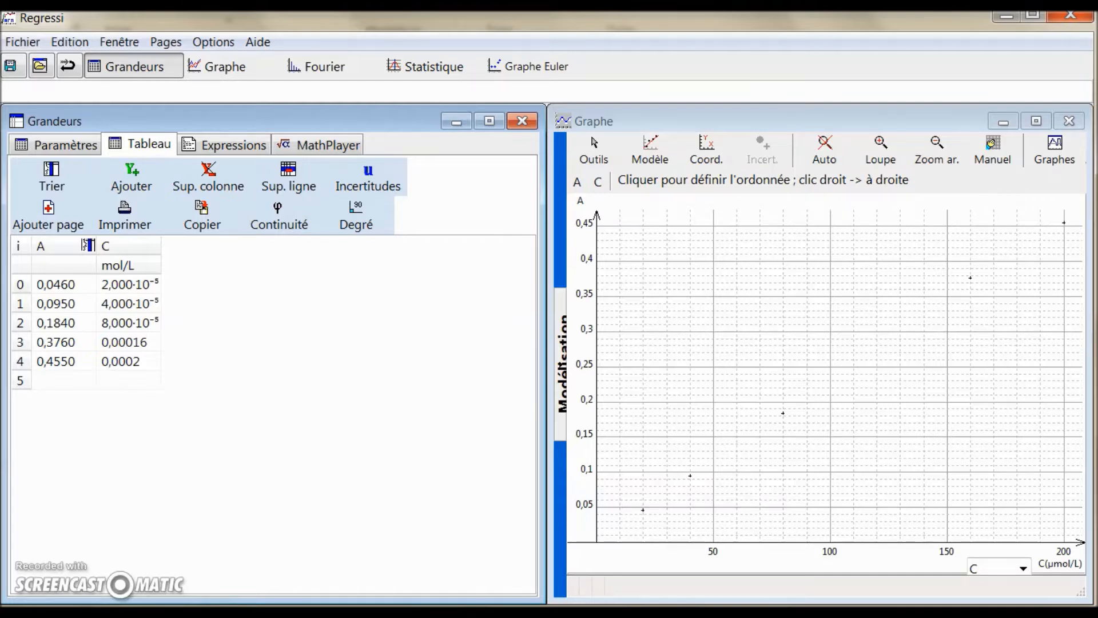
Maximise the windows and show the graph of A against C at full size
{"action": "left_click", "coordinate": [119, 42]}
{"action": "left_click", "coordinate": [140, 126]}
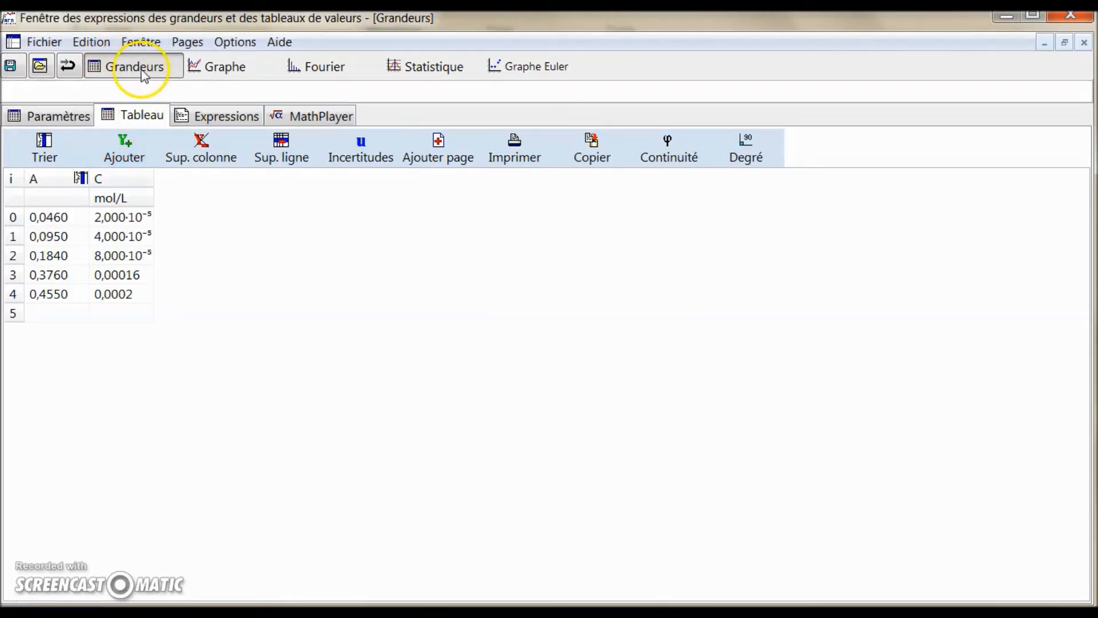
{"action": "left_click", "coordinate": [245, 69]}
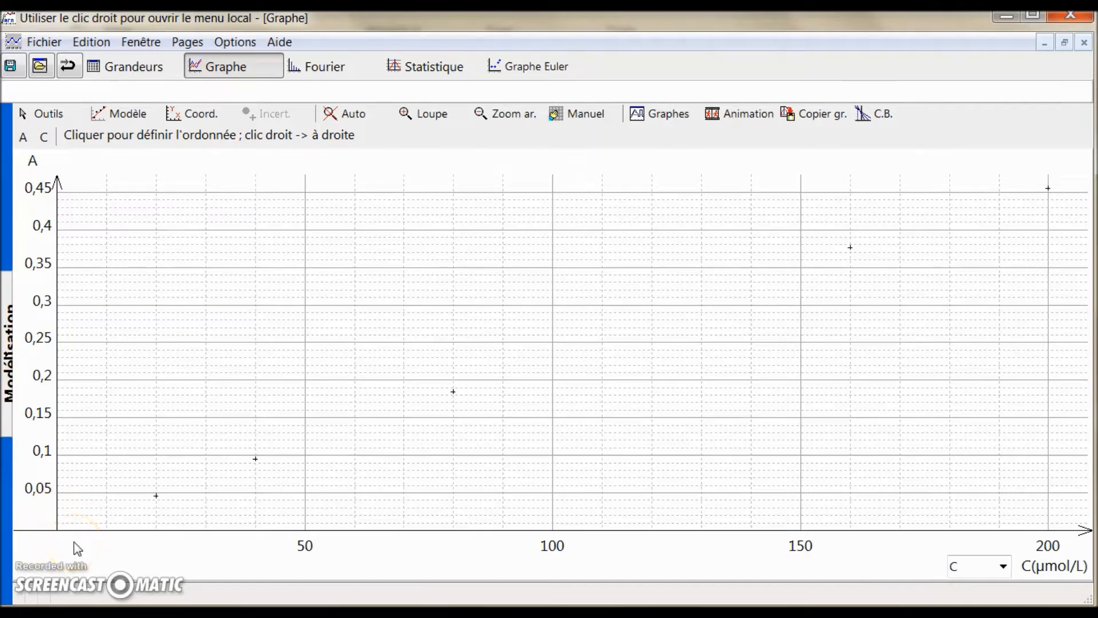
Model the points with the predefined linear function A=a*C, optimise the fit, and hide the modelling pane
{"action": "left_click", "coordinate": [10, 365]}
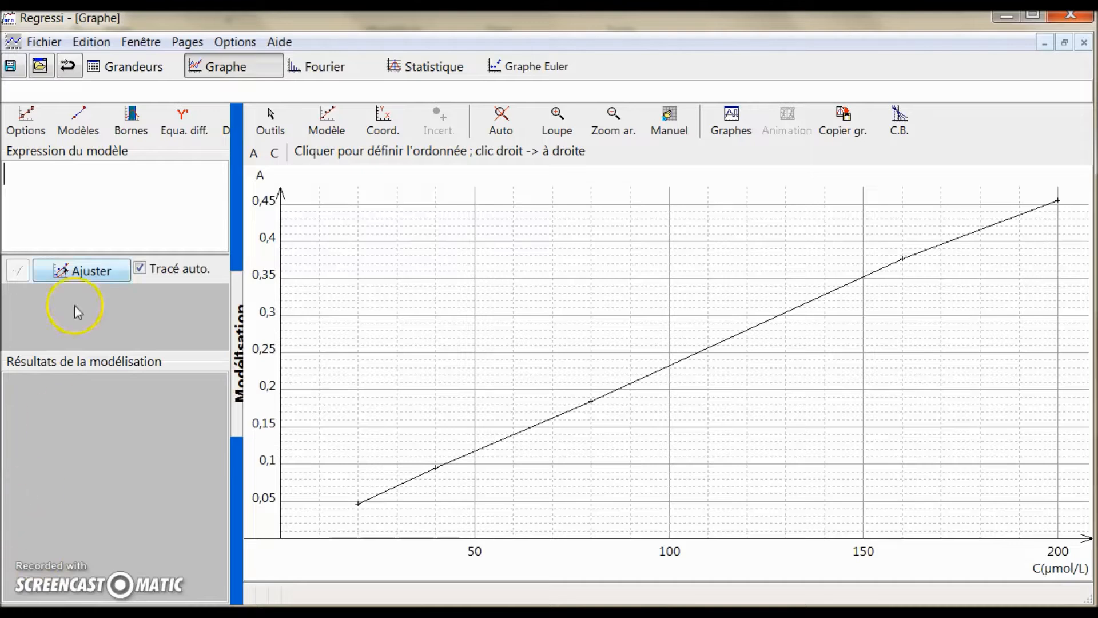
{"action": "left_click", "coordinate": [80, 123]}
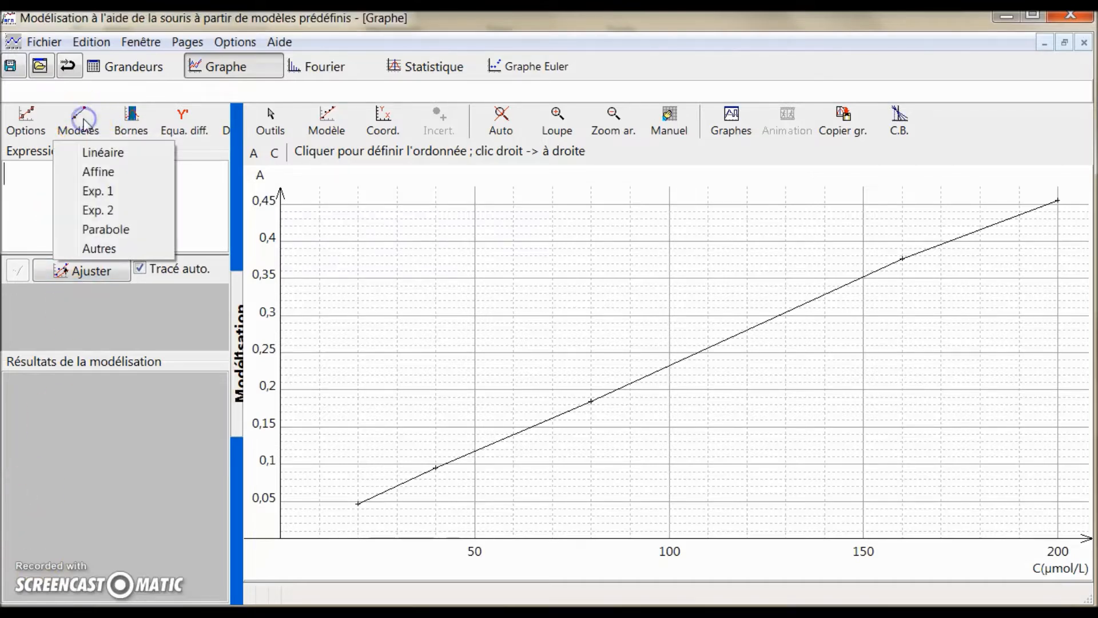
{"action": "left_click", "coordinate": [116, 154]}
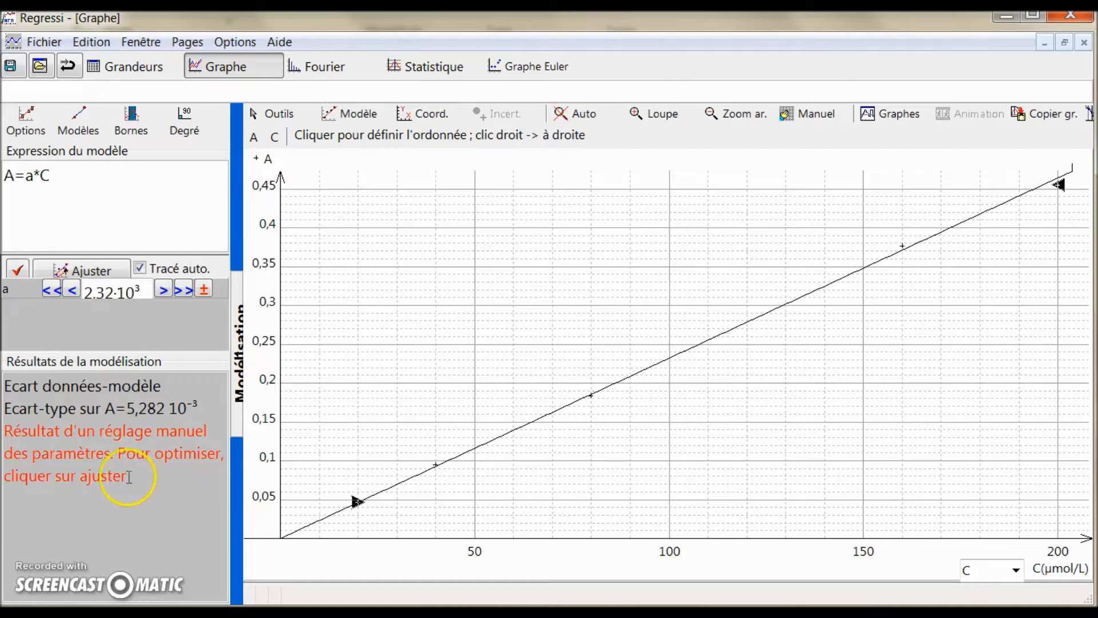
{"action": "left_click", "coordinate": [101, 274]}
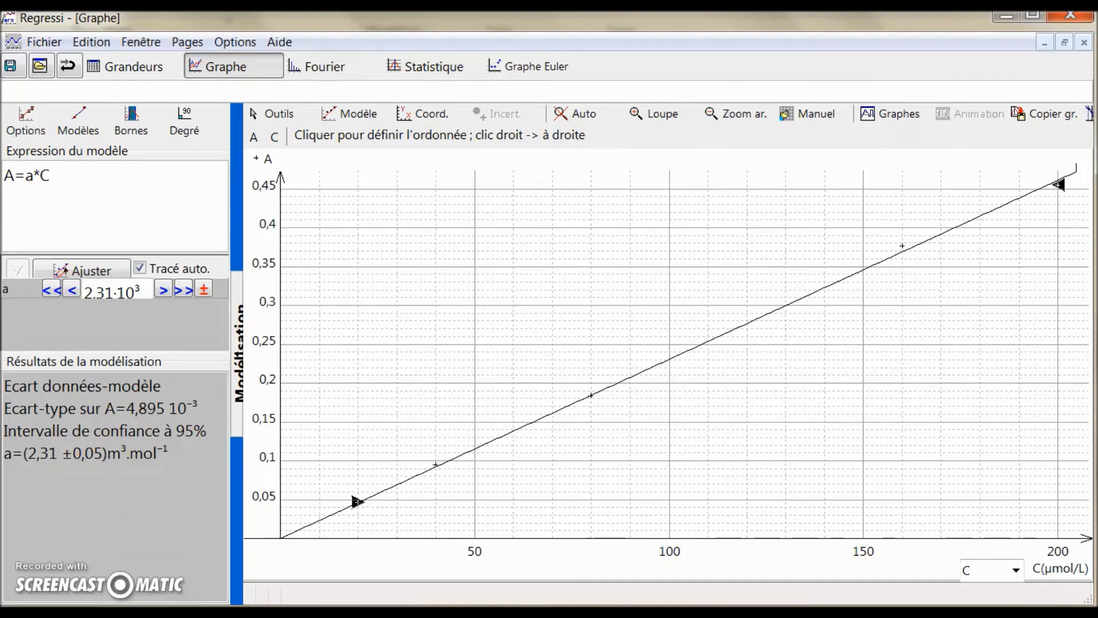
{"action": "left_click", "coordinate": [237, 371]}
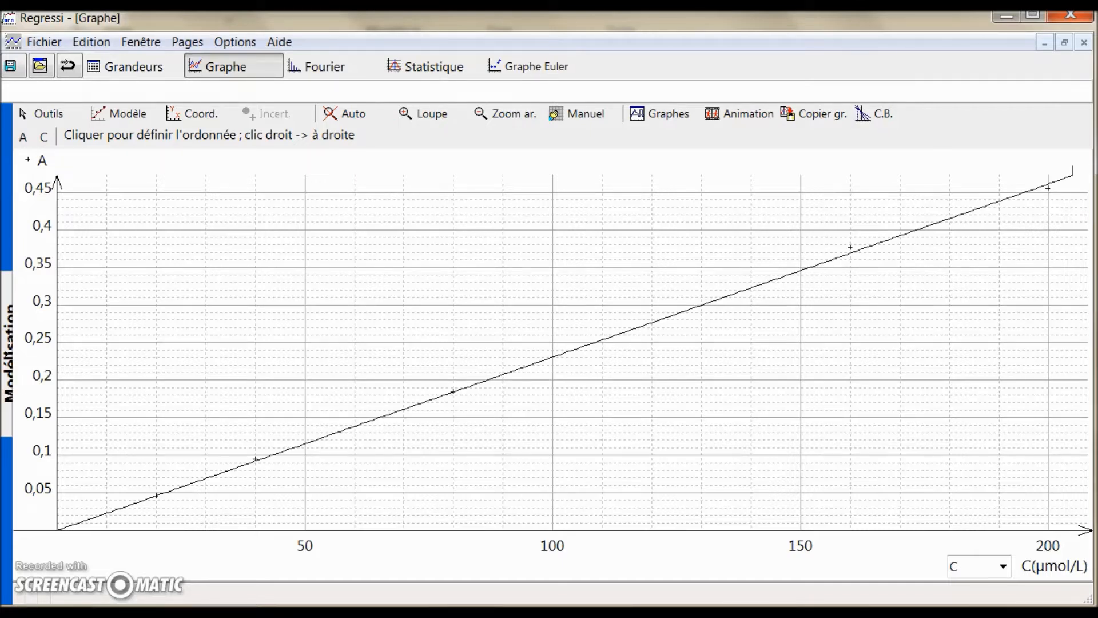
Add the text "Droite d'étalonnage par spectrophotométrie de solutions étalon de permanganate de potassium à la longueur d'onde de 520 nm" below the calibration line
{"action": "left_click", "coordinate": [48, 113]}
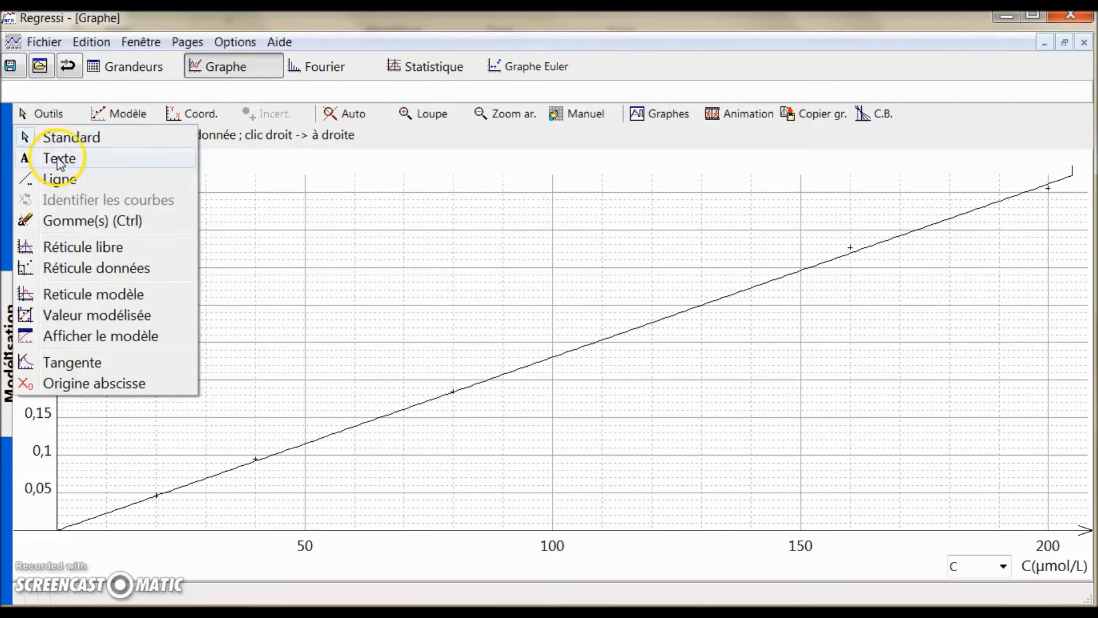
{"action": "left_click", "coordinate": [60, 161]}
{"action": "left_click", "coordinate": [253, 220]}
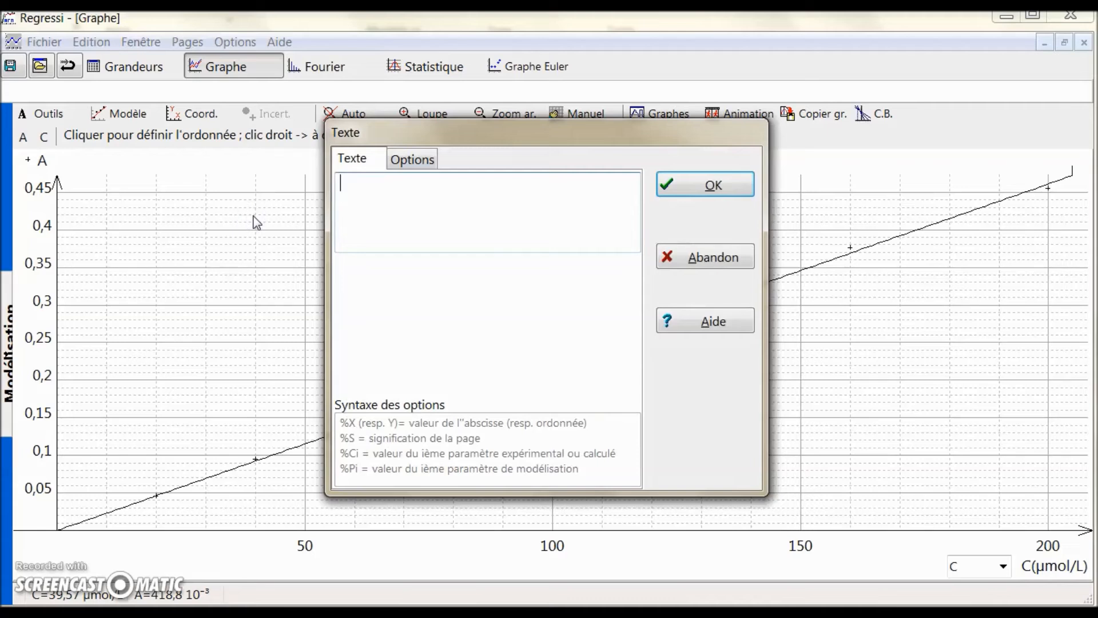
{"action": "type", "text": "Droite d'étalonna"}
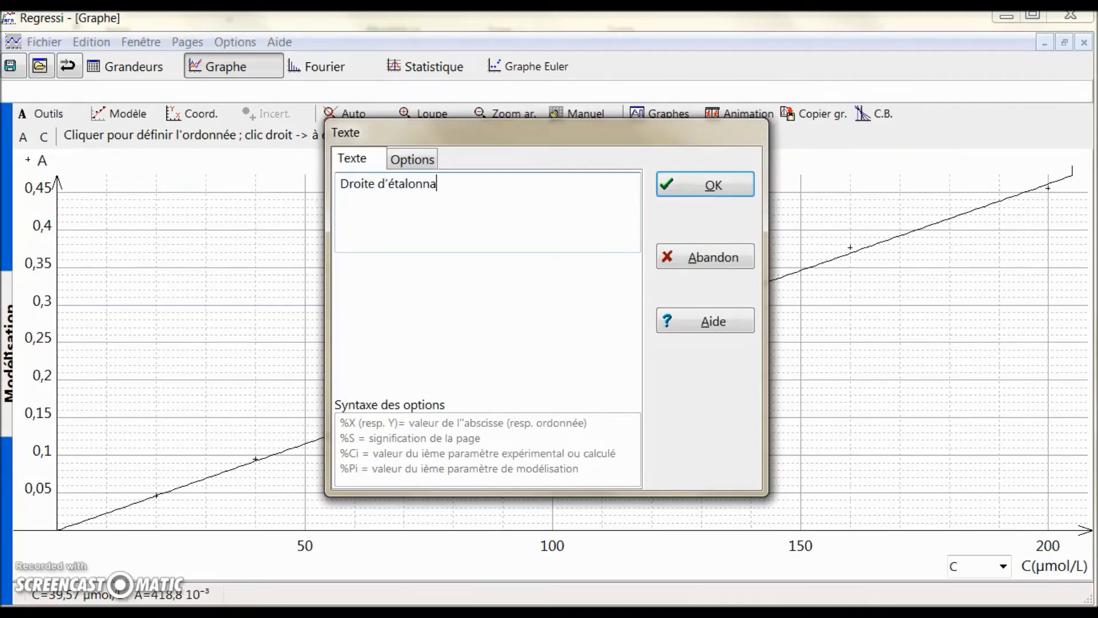
{"action": "type", "text": "ge par spectrophot"}
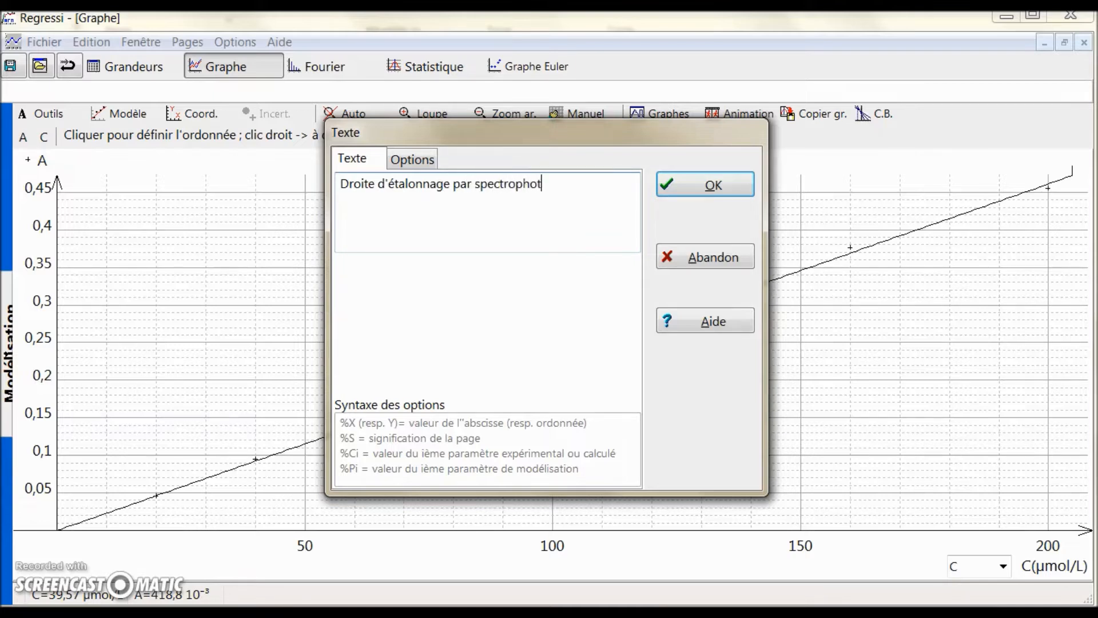
{"action": "type", "text": "ométrie de solutio"}
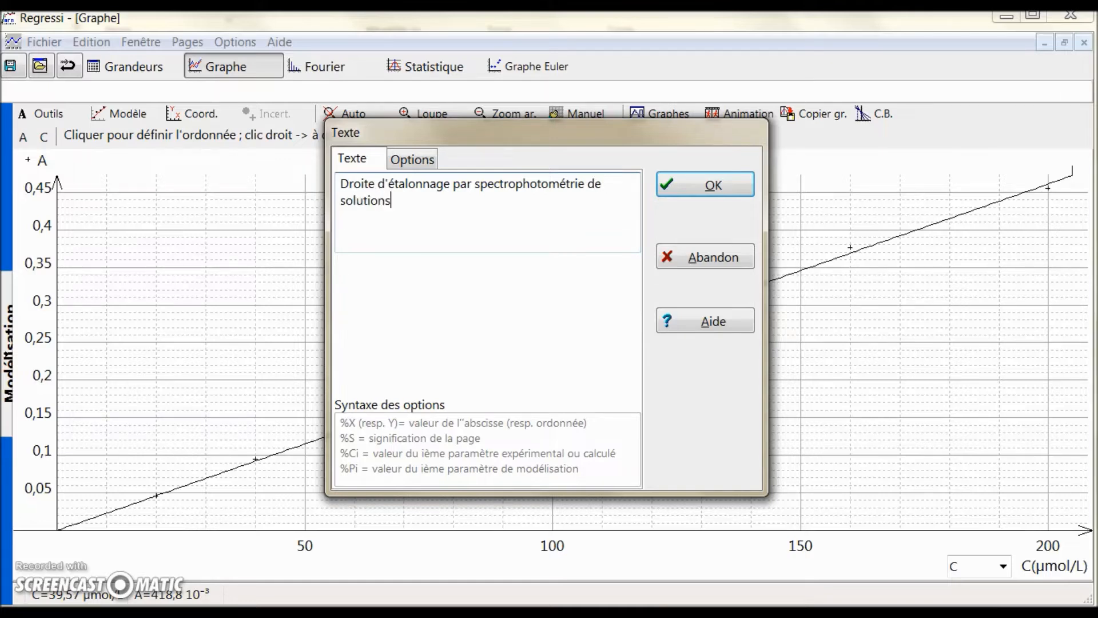
{"action": "type", "text": "ns étalon de permangana"}
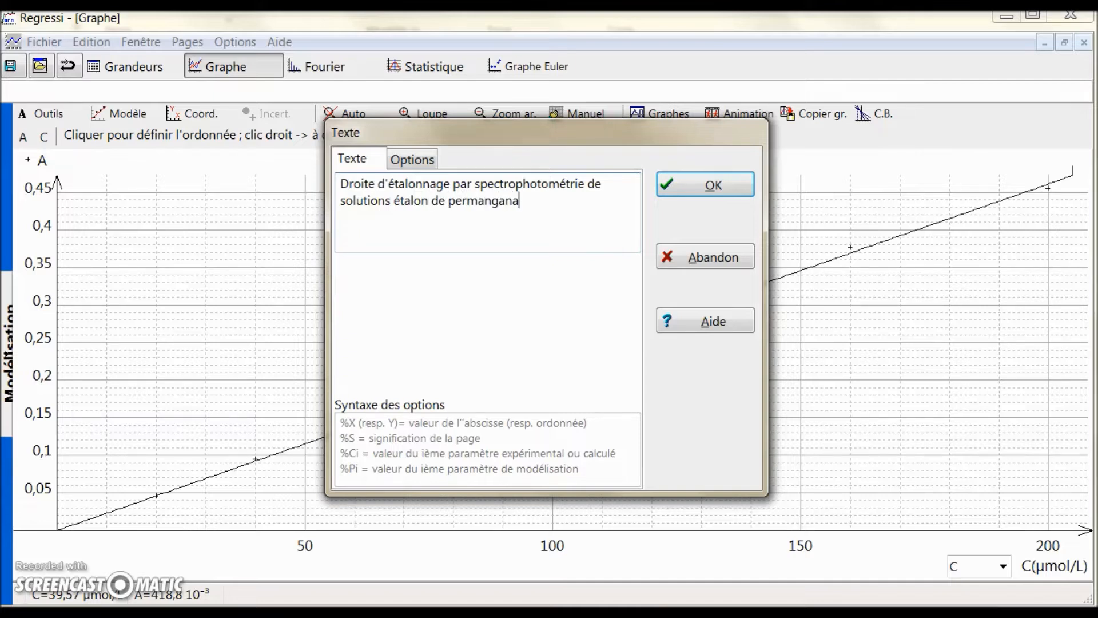
{"action": "type", "text": "te de potassium"}
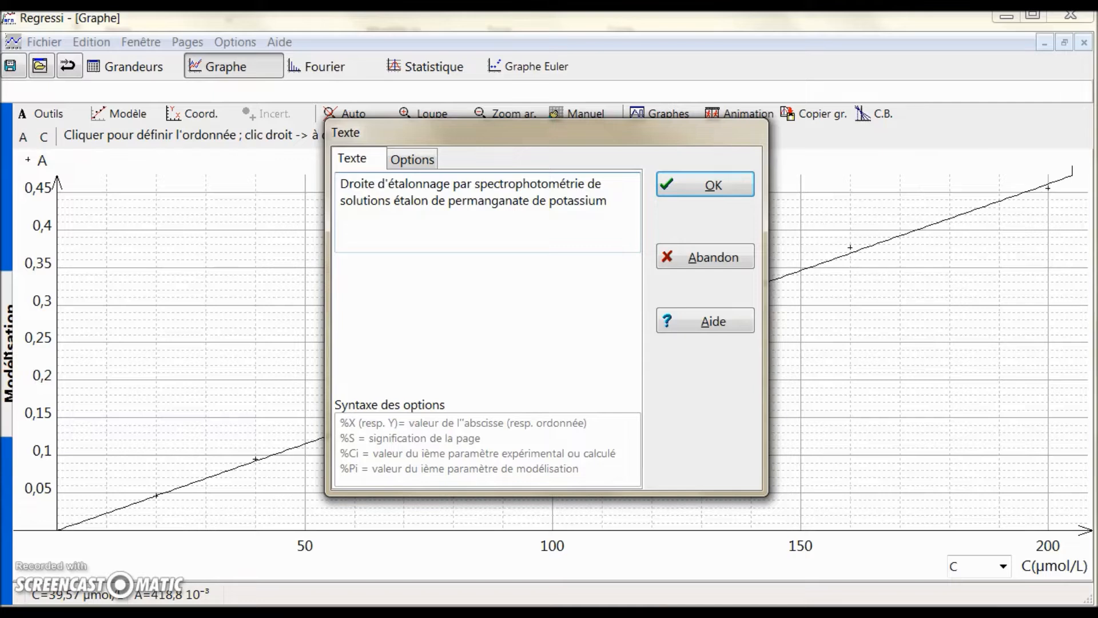
{"action": "type", "text": "à la longueur d'onde"}
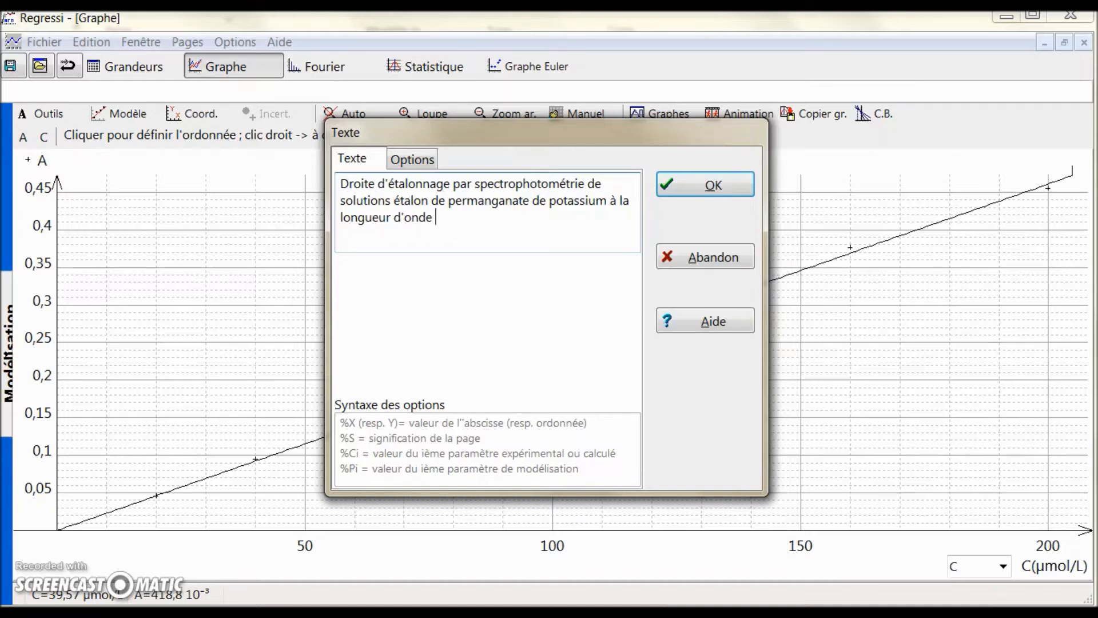
{"action": "type", "text": " de 520 nm"}
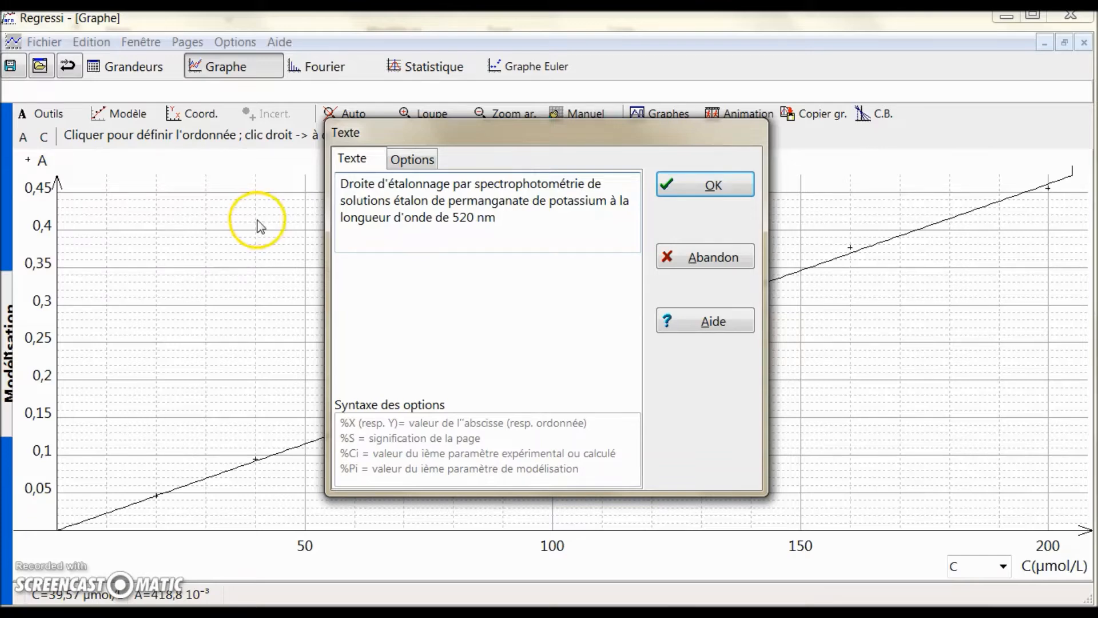
{"action": "left_click", "coordinate": [711, 184]}
{"action": "left_click_drag", "start_coordinate": [246, 195], "coordinate": [477, 184]}
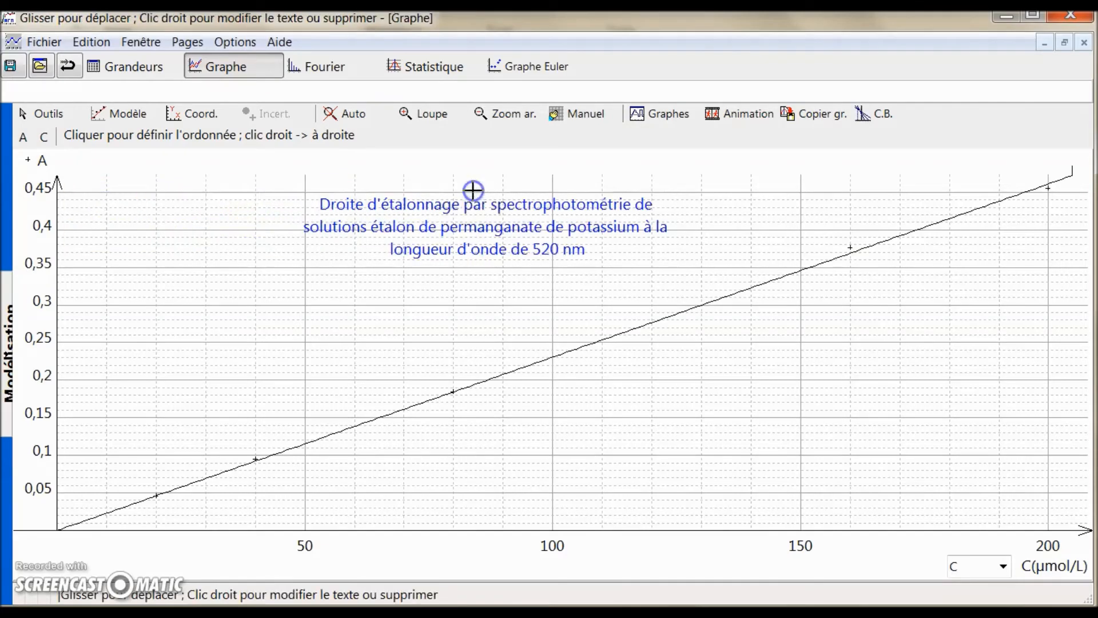
{"action": "left_click_drag", "start_coordinate": [495, 246], "coordinate": [879, 449]}
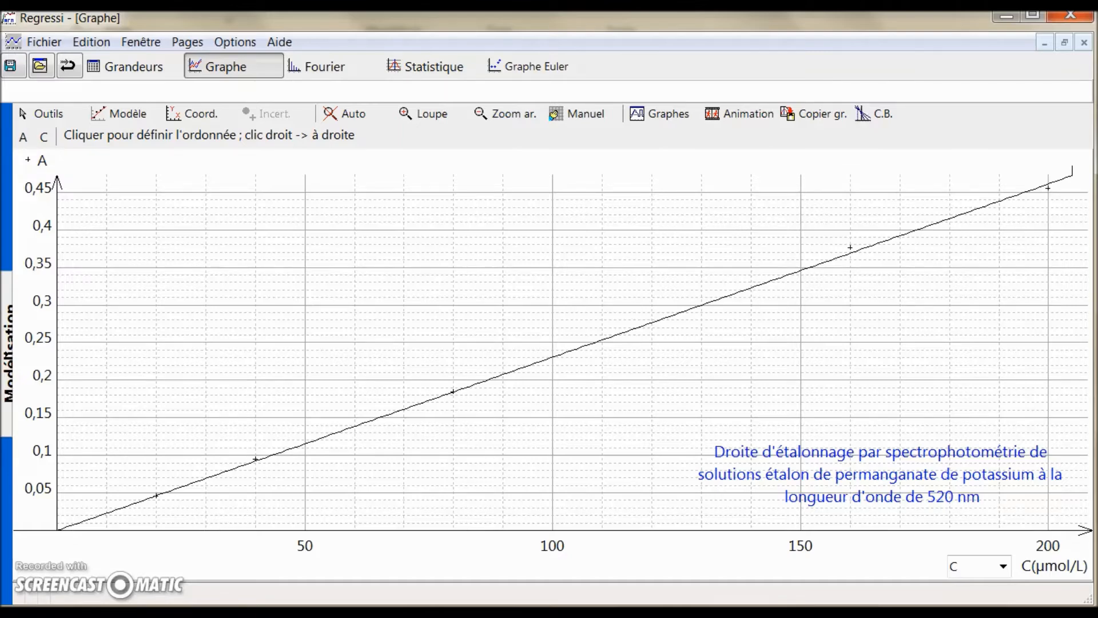
Display the model equation with parameter a on the graph and place its label above the line near the A axis
{"action": "left_click", "coordinate": [44, 113]}
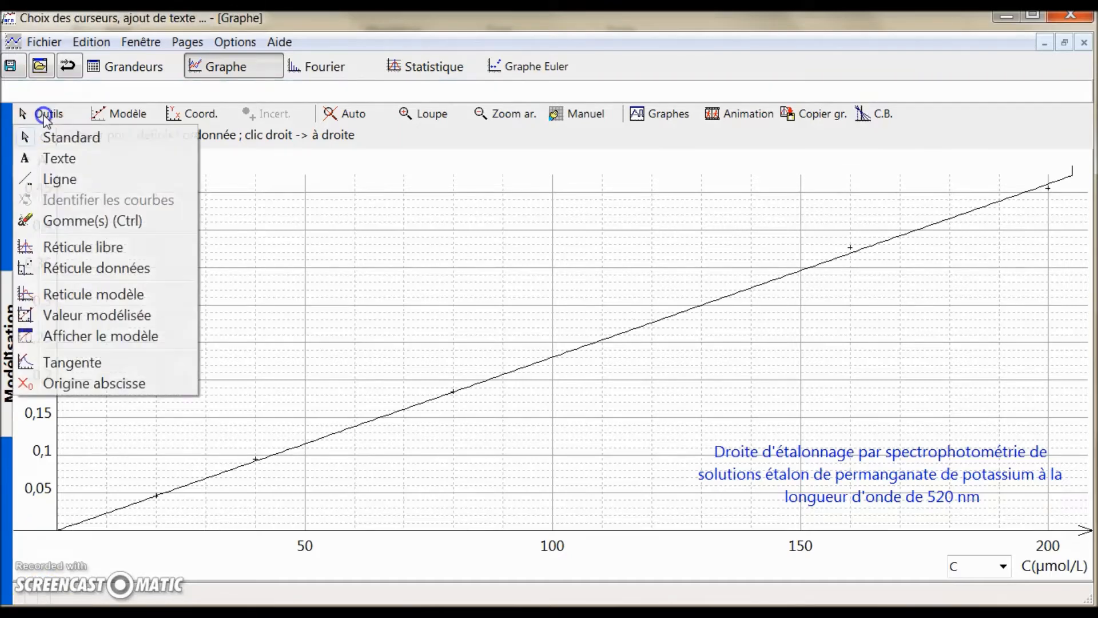
{"action": "left_click", "coordinate": [71, 338]}
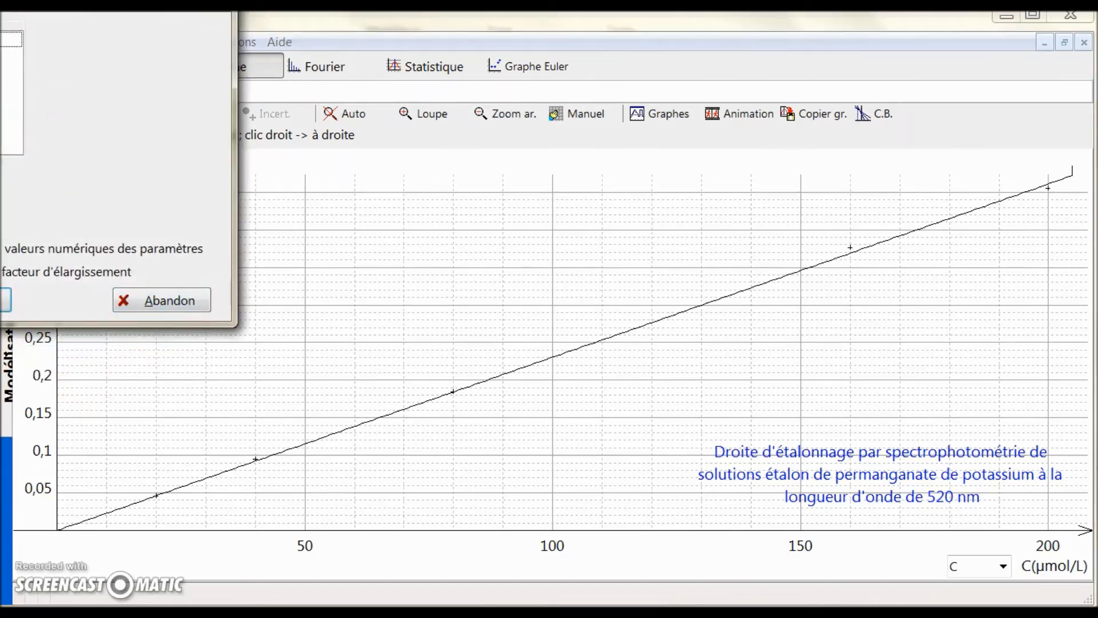
{"action": "left_click_drag", "start_coordinate": [1, 12], "coordinate": [118, 93]}
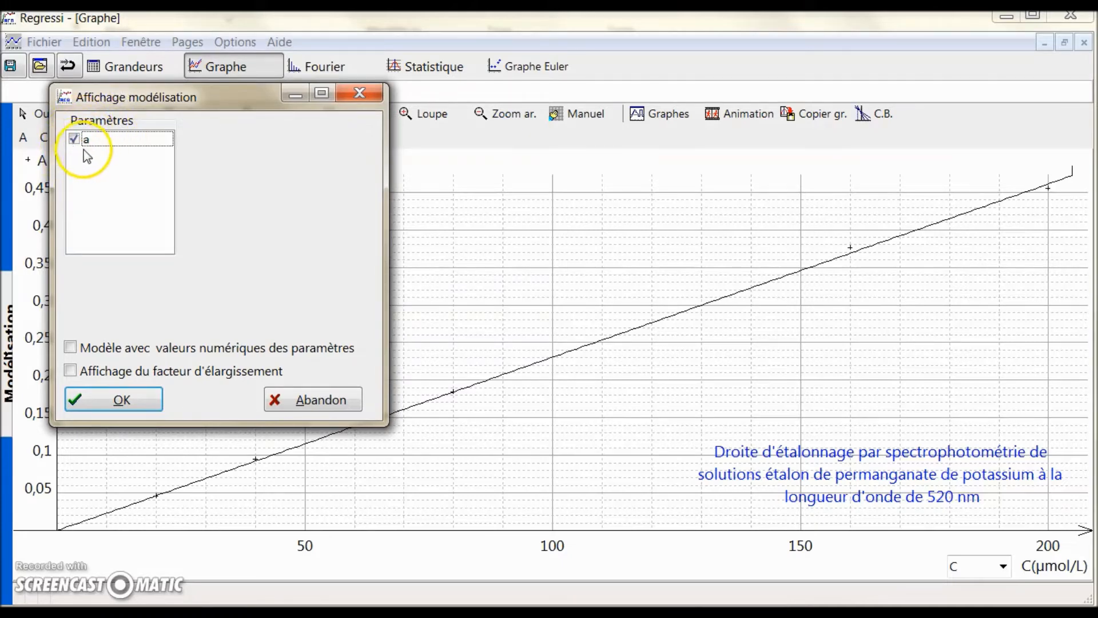
{"action": "left_click", "coordinate": [98, 401]}
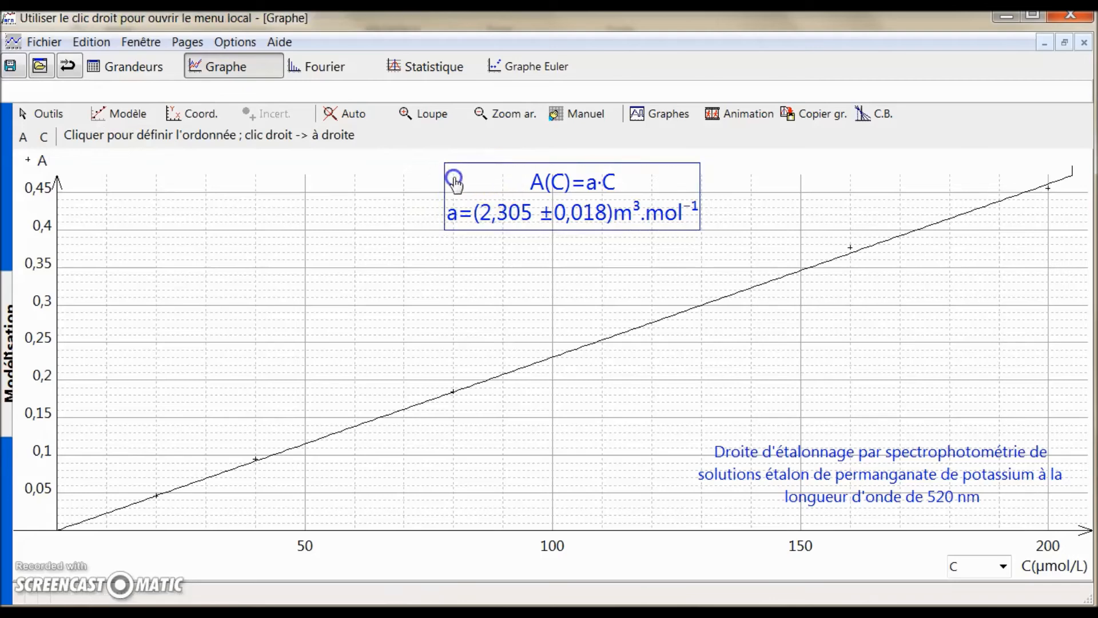
{"action": "left_click_drag", "start_coordinate": [307, 189], "coordinate": [235, 180]}
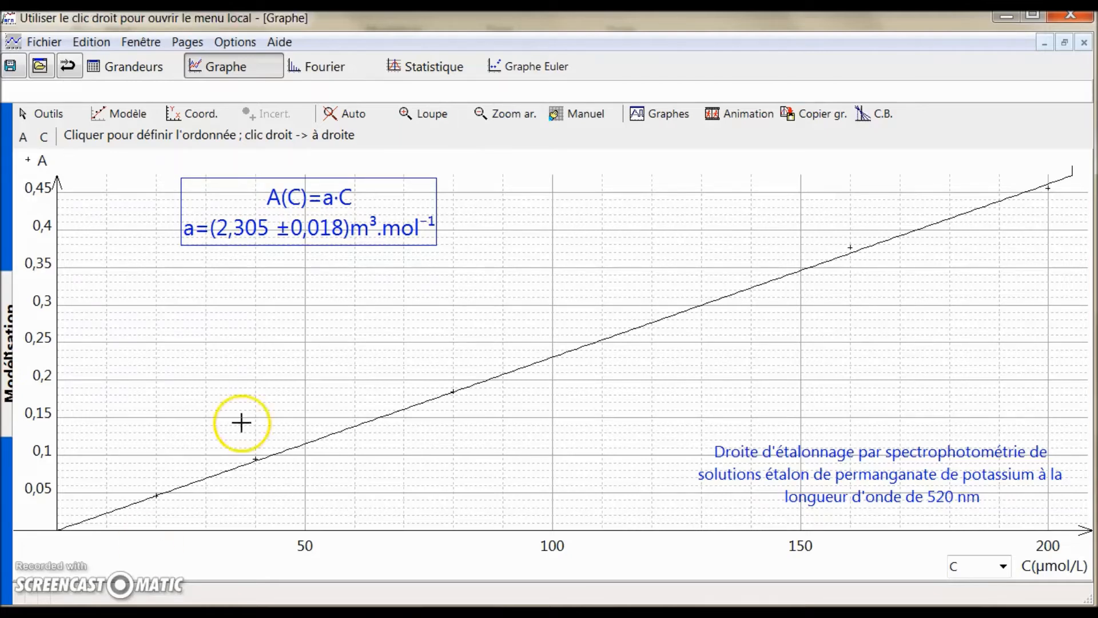
Format the model equation label with size 2 and colour Noir, and move it closer to the A axis
{"action": "double_click", "coordinate": [332, 217]}
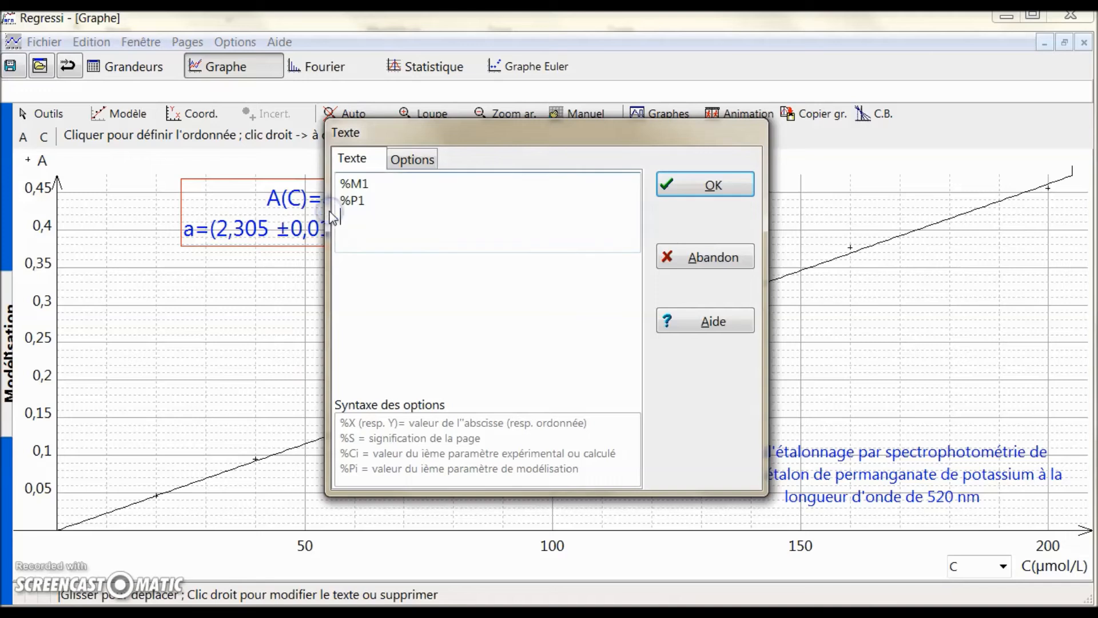
{"action": "left_click", "coordinate": [415, 160]}
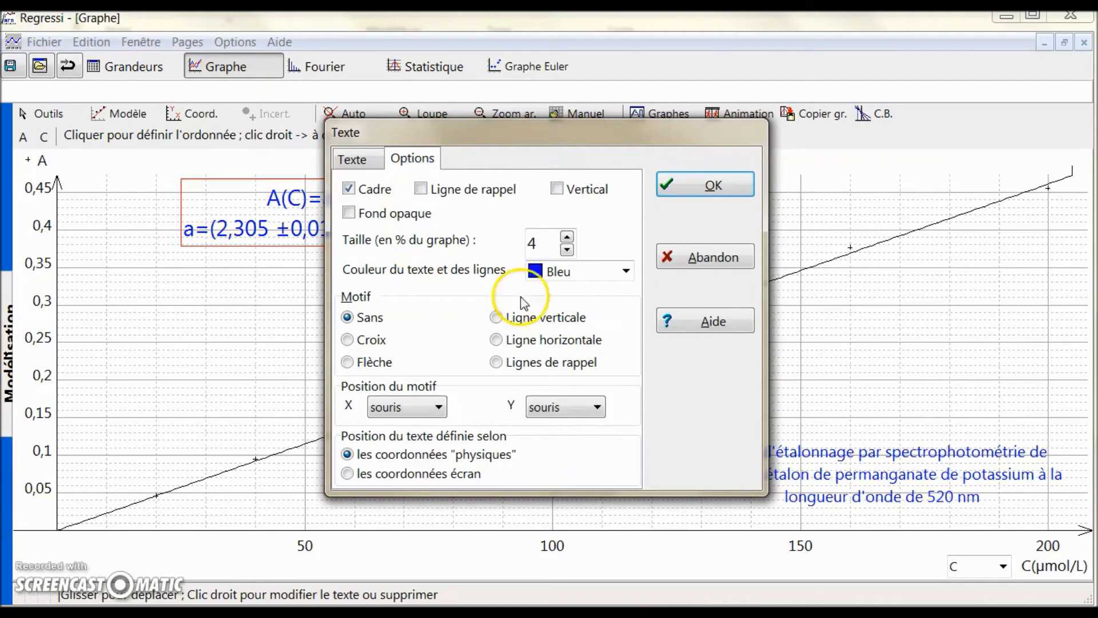
{"action": "left_click", "coordinate": [567, 250]}
{"action": "left_click", "coordinate": [567, 250]}
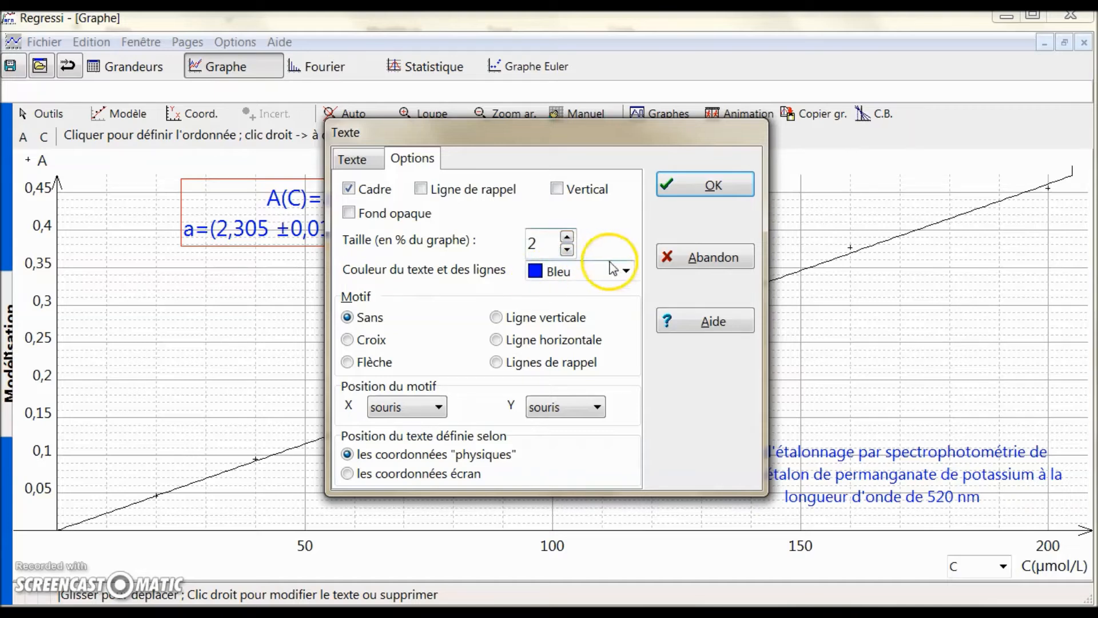
{"action": "left_click", "coordinate": [626, 270]}
{"action": "left_click", "coordinate": [628, 374]}
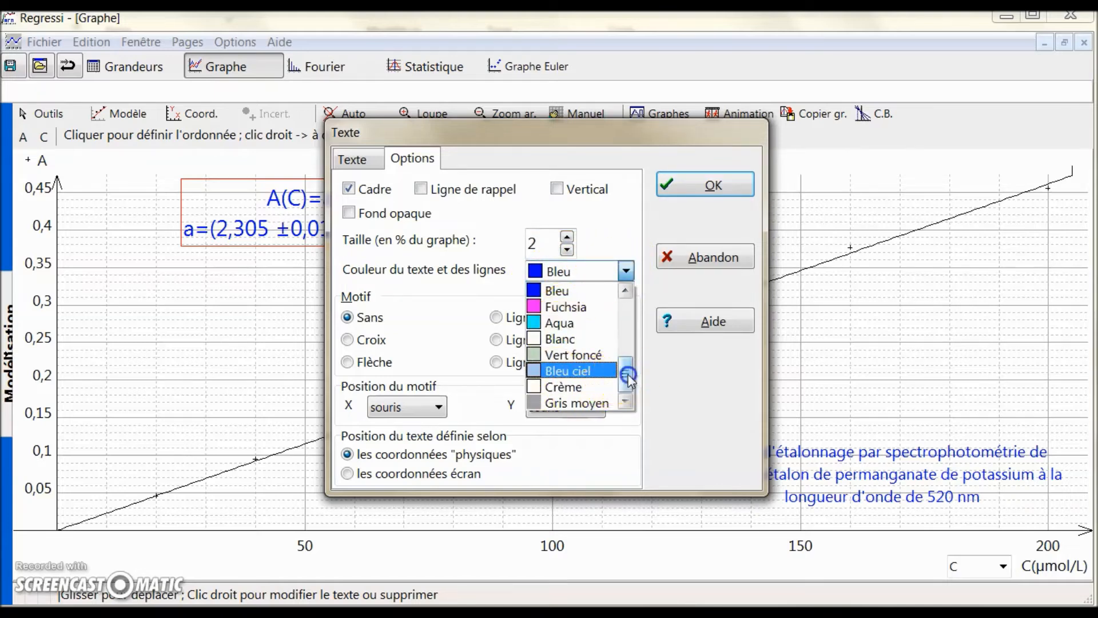
{"action": "left_click_drag", "start_coordinate": [627, 375], "coordinate": [631, 291]}
{"action": "left_click", "coordinate": [561, 291]}
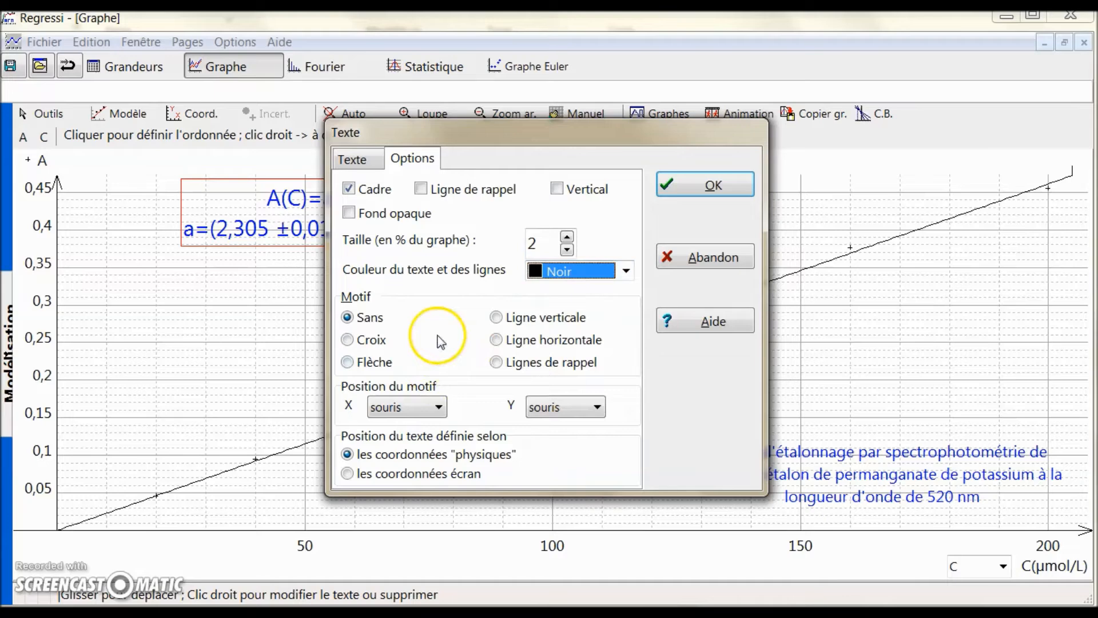
{"action": "left_click", "coordinate": [707, 183]}
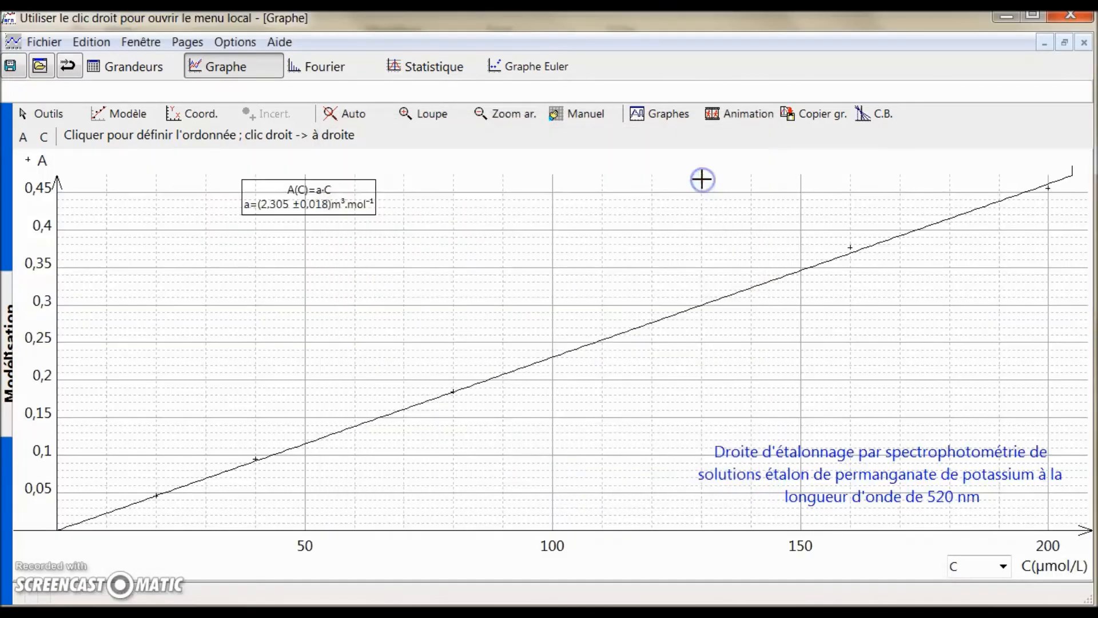
{"action": "left_click", "coordinate": [345, 185]}
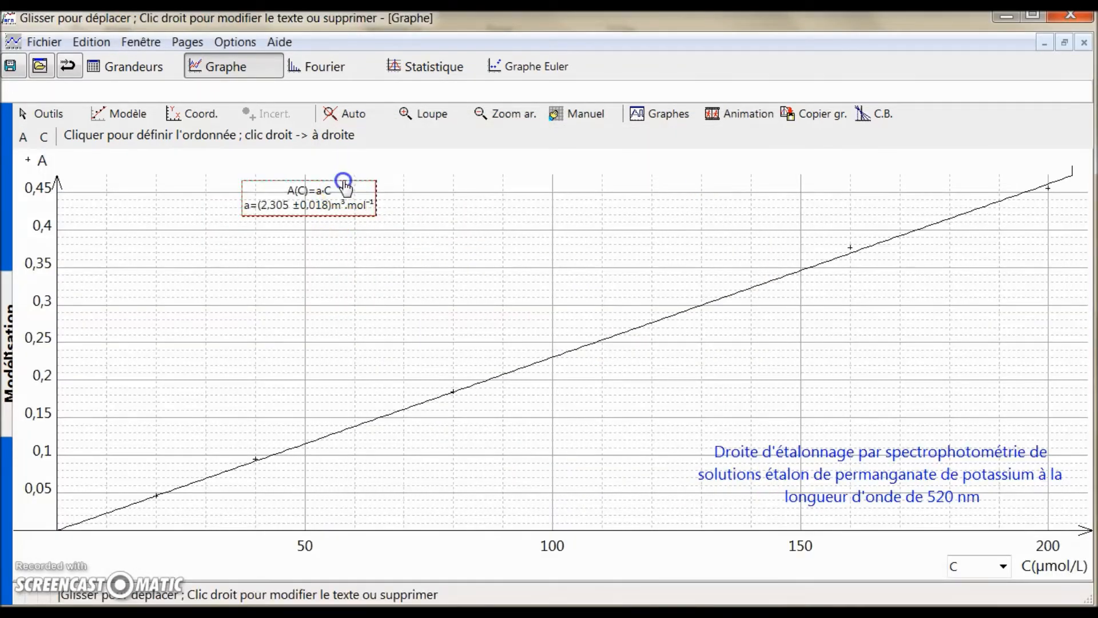
{"action": "left_click_drag", "start_coordinate": [185, 201], "coordinate": [187, 197]}
Set the graph title's text size to 4 and reposition the title in the empty area below the line
{"action": "left_click", "coordinate": [793, 454]}
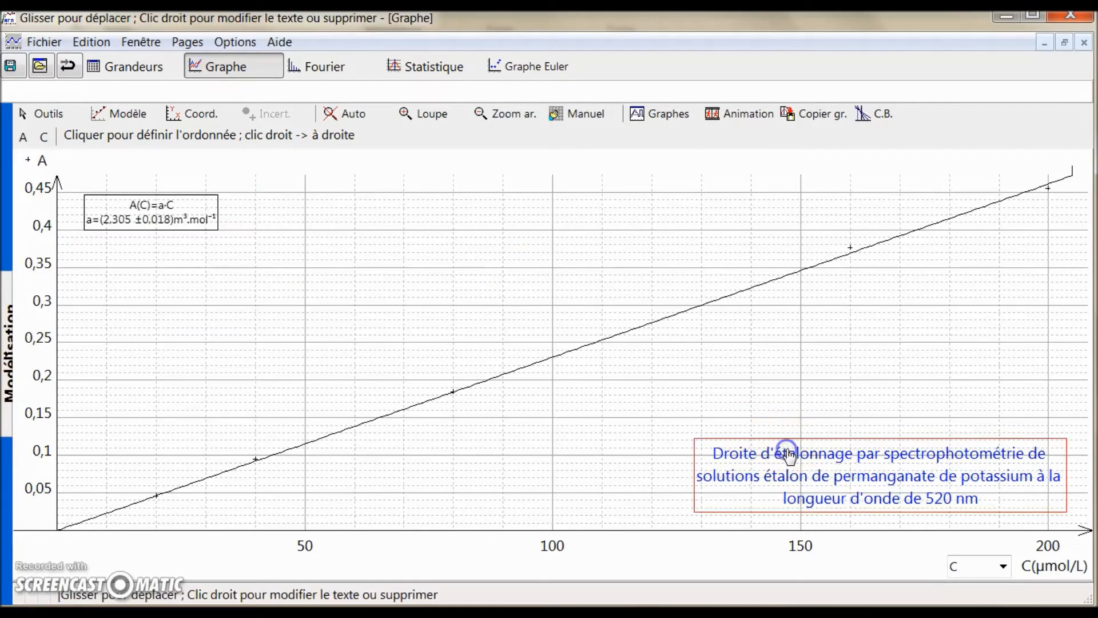
{"action": "right_click", "coordinate": [788, 451]}
{"action": "left_click", "coordinate": [400, 161]}
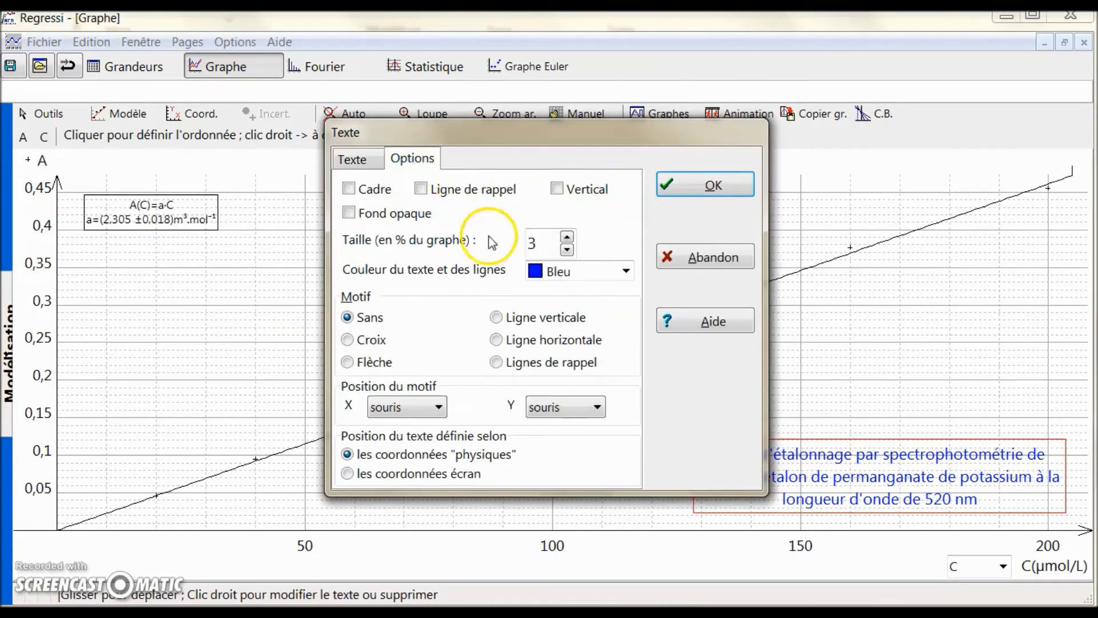
{"action": "left_click", "coordinate": [567, 237]}
{"action": "left_click", "coordinate": [702, 188]}
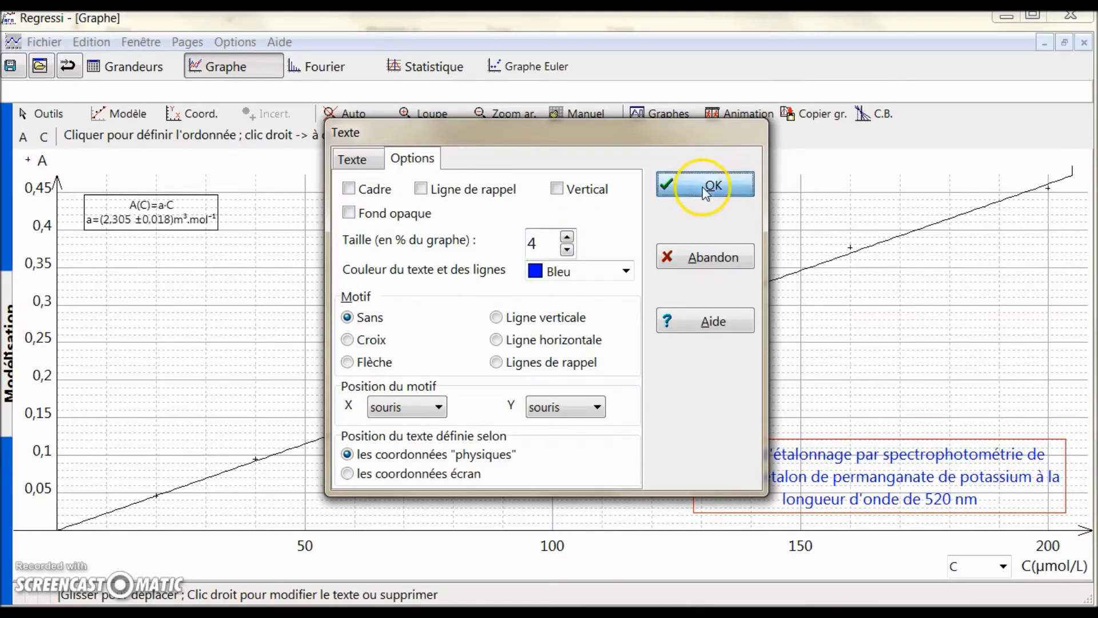
{"action": "left_click_drag", "start_coordinate": [770, 440], "coordinate": [708, 426]}
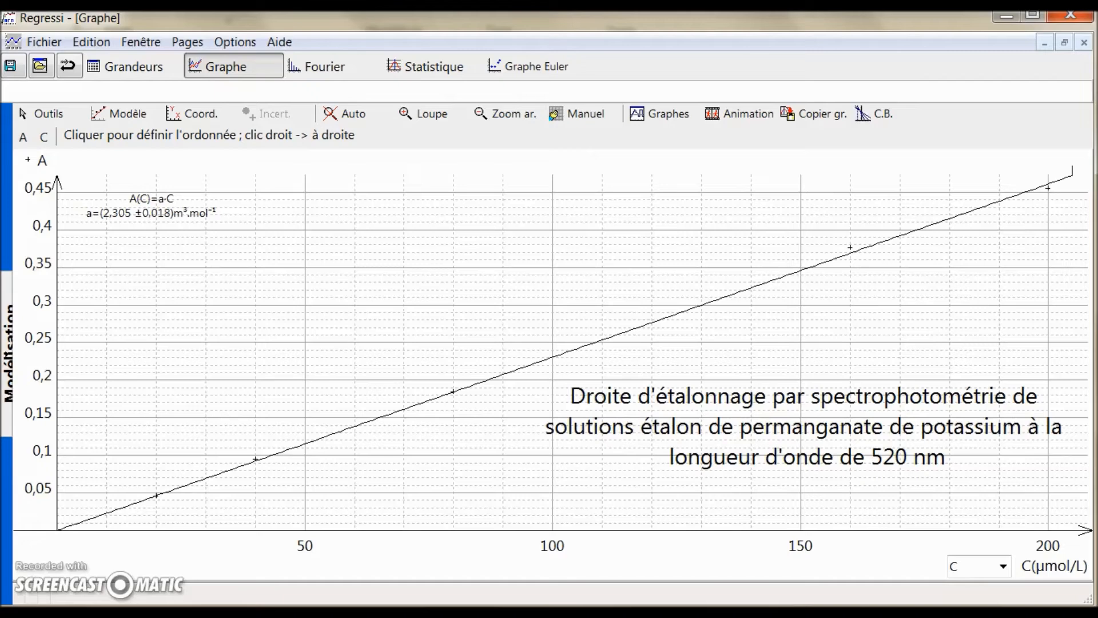
Compute the modelled concentration C for A = 0.145 with Valeur modélisée, marking the point on the line with dotted guides
{"action": "left_click", "coordinate": [62, 116]}
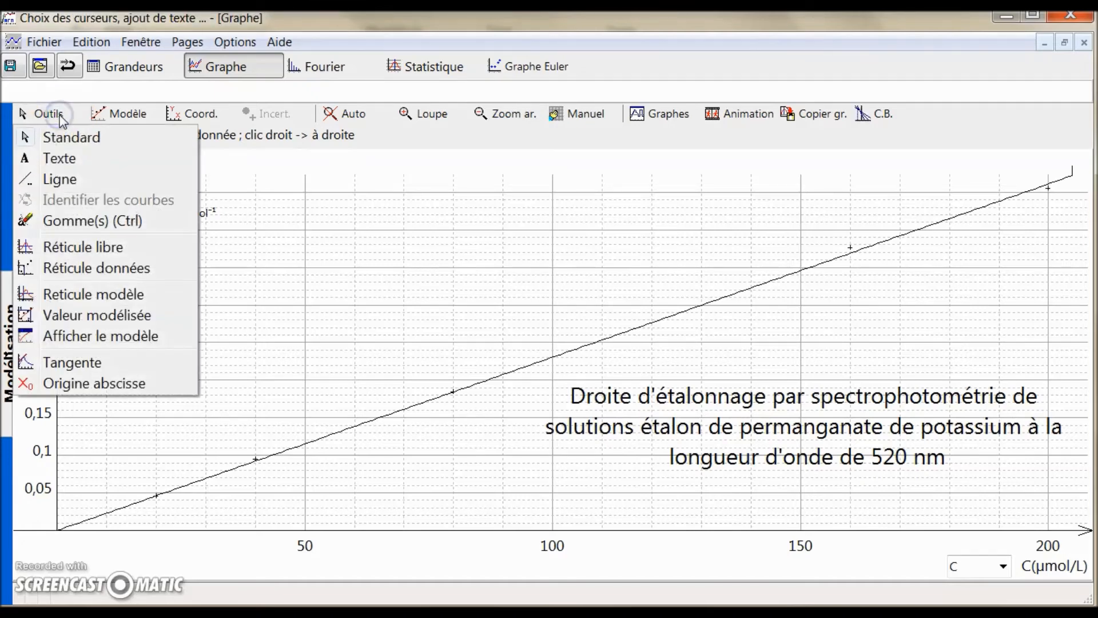
{"action": "left_click", "coordinate": [70, 319]}
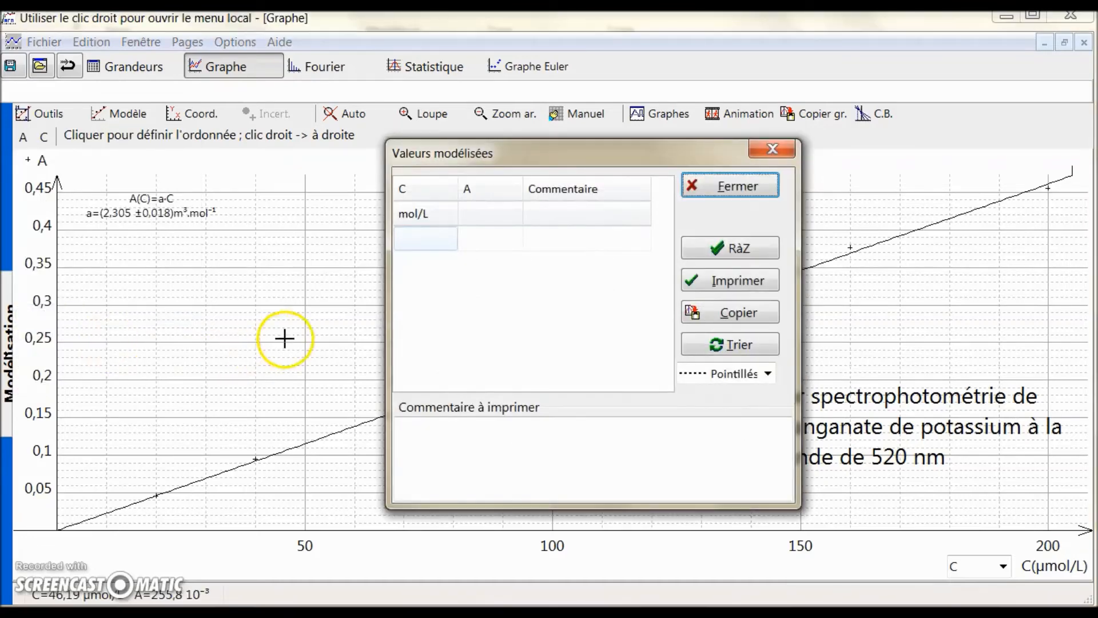
{"action": "left_click", "coordinate": [474, 238]}
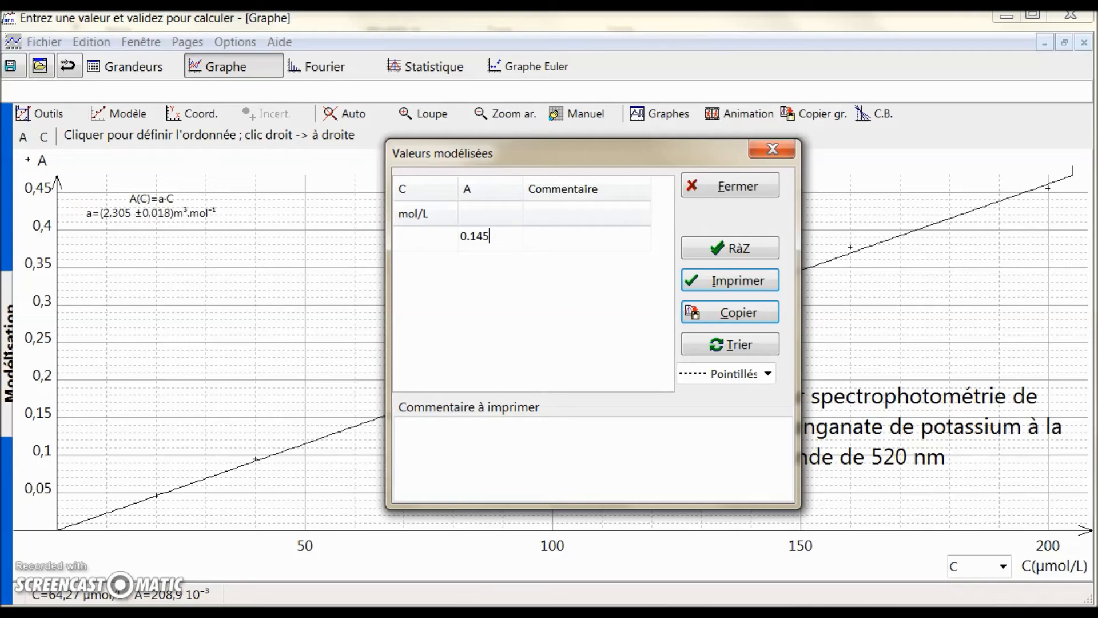
{"action": "type", "text": "0.145"}
{"action": "key", "text": "Return"}
{"action": "left_click", "coordinate": [464, 233]}
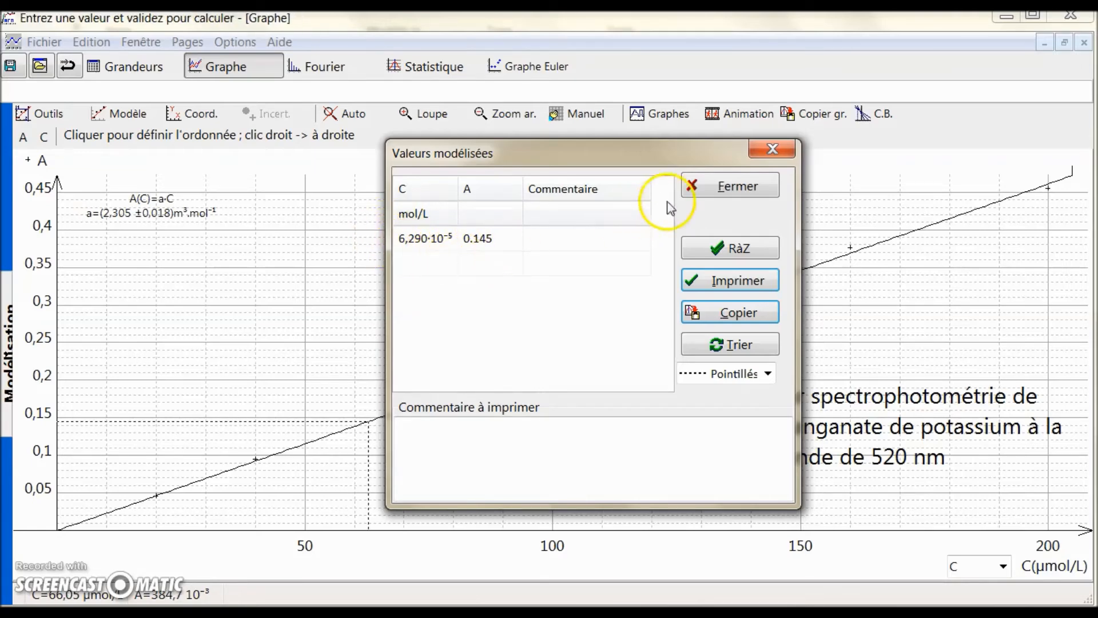
{"action": "left_click", "coordinate": [701, 185]}
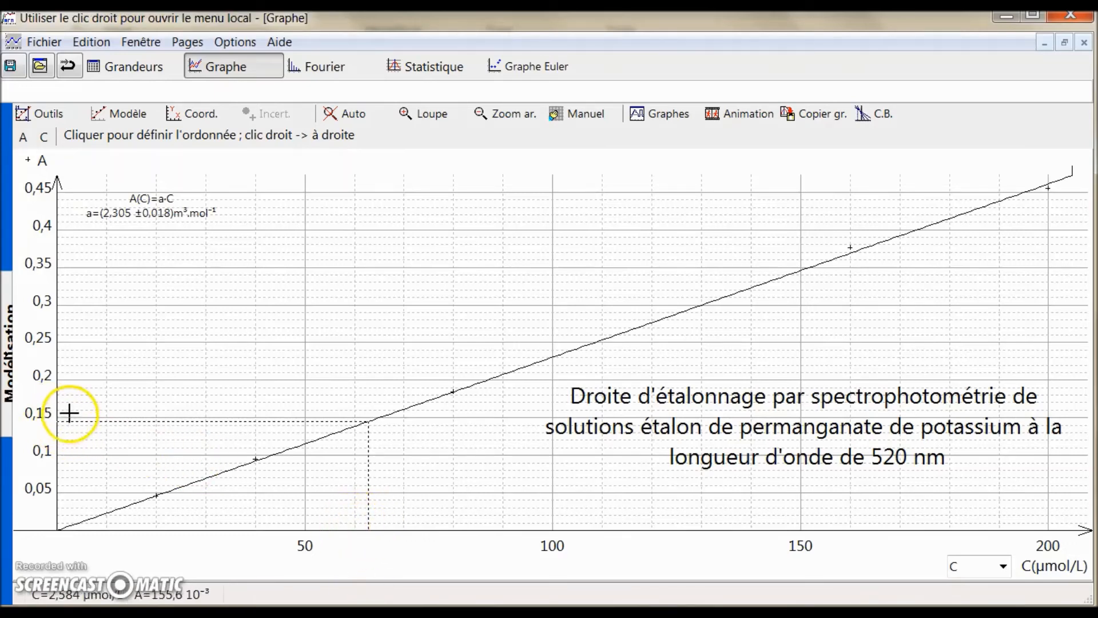
Display the model equation with parameter a on the graph again
{"action": "left_click", "coordinate": [47, 113]}
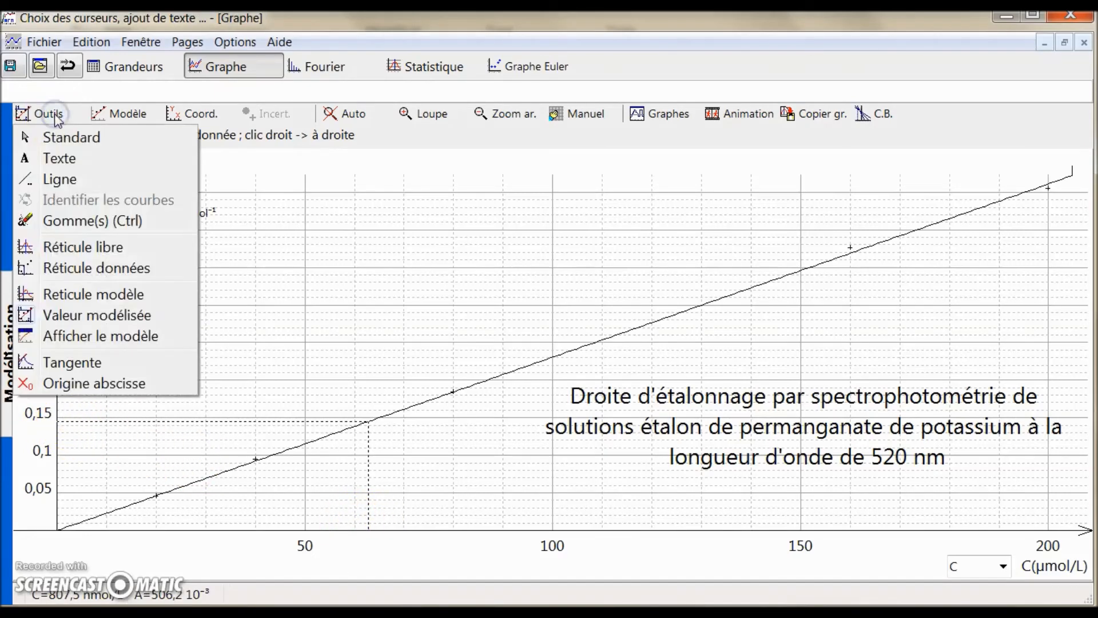
{"action": "left_click", "coordinate": [101, 341]}
{"action": "left_click", "coordinate": [121, 402]}
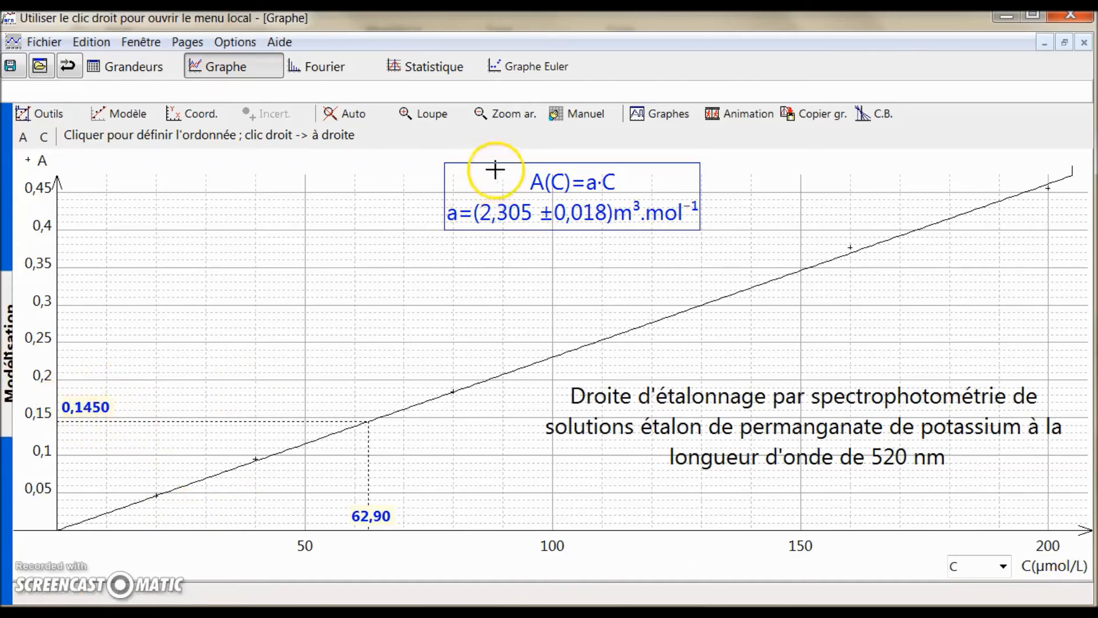
Activate the Standard tool and move the model equation label closer to the A axis
{"action": "left_click", "coordinate": [54, 113]}
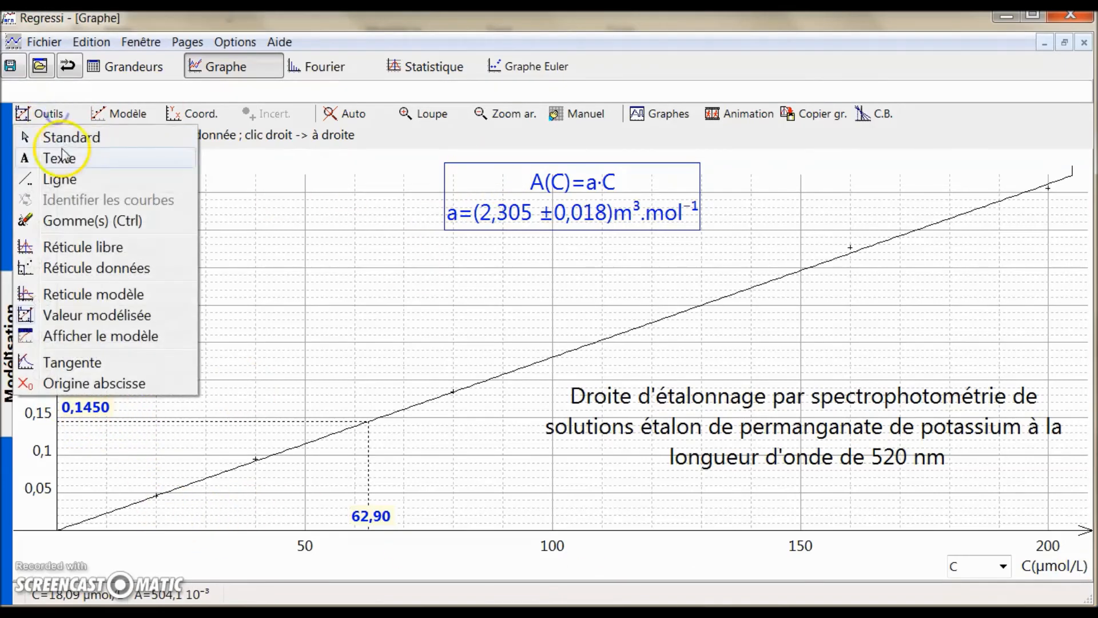
{"action": "left_click", "coordinate": [56, 138]}
{"action": "left_click_drag", "start_coordinate": [503, 166], "coordinate": [203, 199]}
Format the model equation label without a frame, in colour Noir and with text size 2
{"action": "right_click", "coordinate": [247, 214]}
{"action": "left_click", "coordinate": [413, 158]}
{"action": "left_click", "coordinate": [350, 190]}
{"action": "left_click", "coordinate": [350, 190]}
{"action": "left_click", "coordinate": [626, 270]}
{"action": "left_click", "coordinate": [634, 357]}
{"action": "left_click_drag", "start_coordinate": [634, 358], "coordinate": [626, 292]}
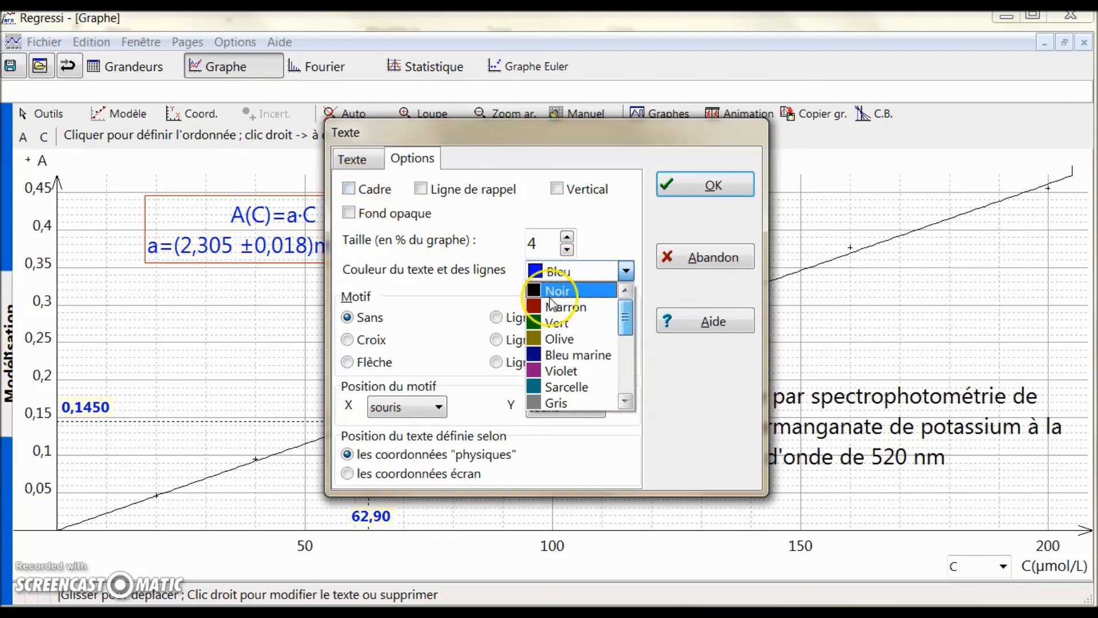
{"action": "left_click", "coordinate": [558, 291]}
{"action": "left_click", "coordinate": [566, 249]}
{"action": "left_click", "coordinate": [567, 249]}
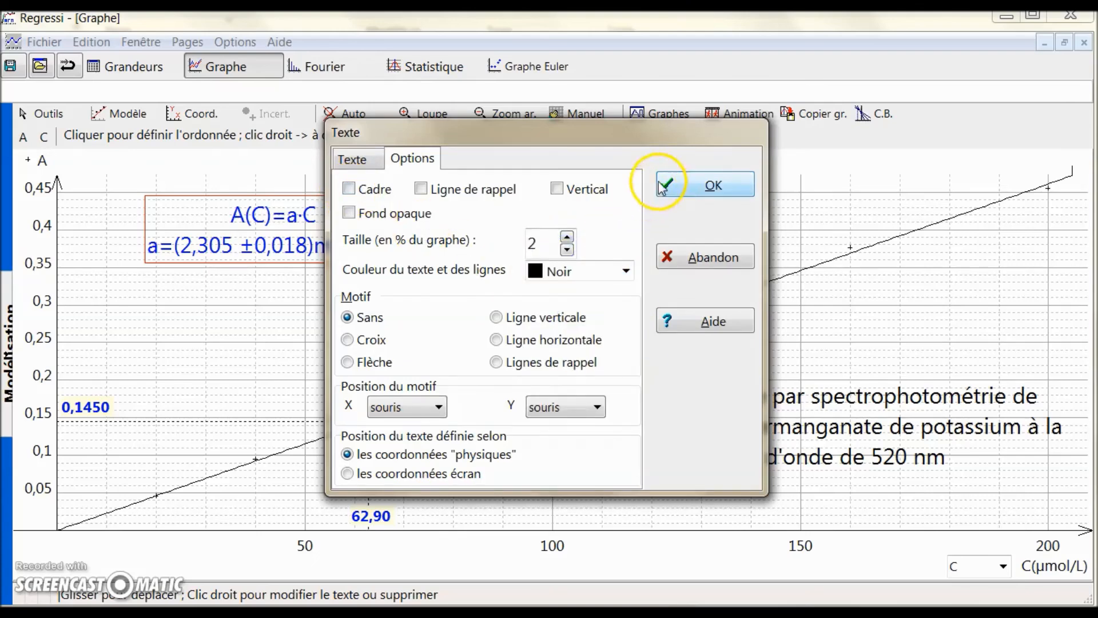
{"action": "left_click", "coordinate": [669, 184]}
Move the model equation label just below the graph title and set its text size to 3
{"action": "left_click_drag", "start_coordinate": [280, 215], "coordinate": [804, 487]}
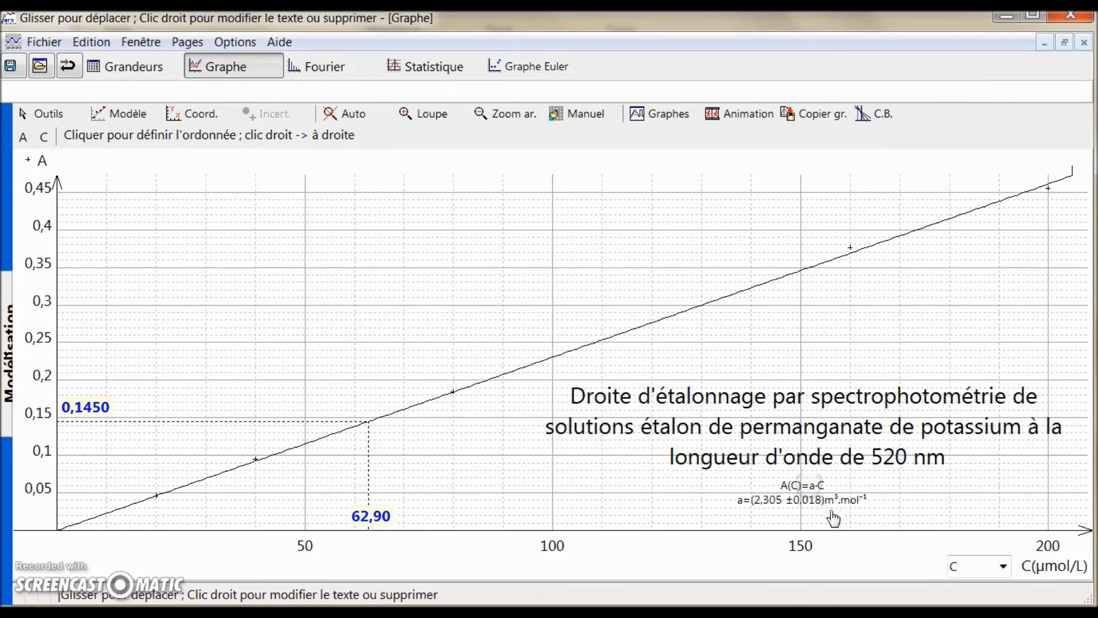
{"action": "right_click", "coordinate": [804, 488]}
{"action": "left_click", "coordinate": [412, 159]}
{"action": "left_click", "coordinate": [567, 236]}
{"action": "left_click", "coordinate": [672, 184]}
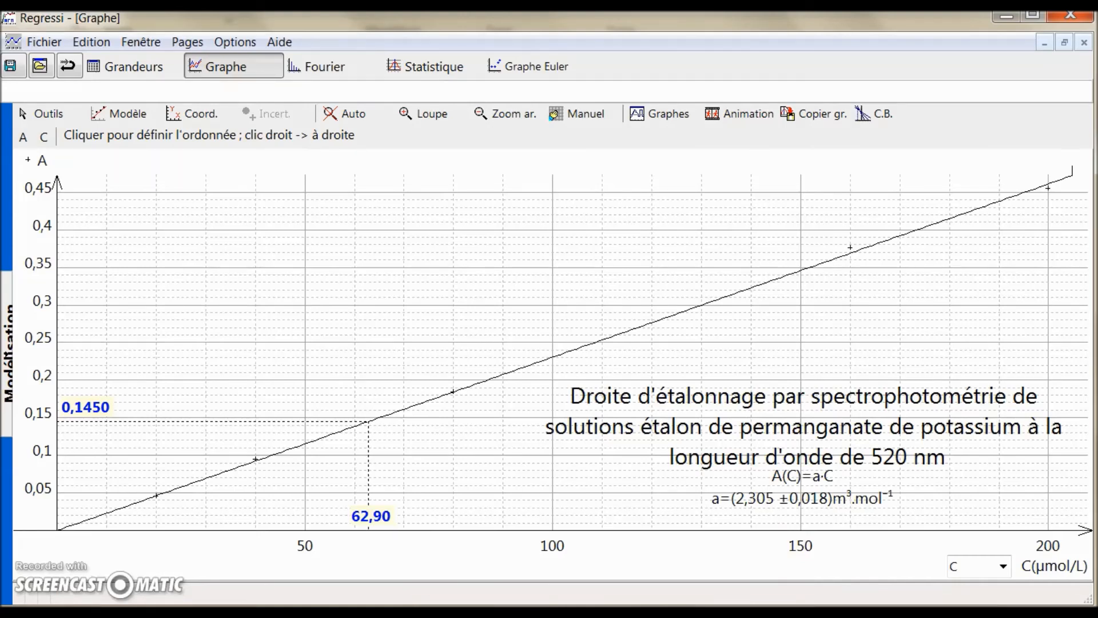
Review the print options, including the sections to print and the header field, and close them without printing
{"action": "left_click", "coordinate": [44, 42]}
{"action": "left_click", "coordinate": [83, 194]}
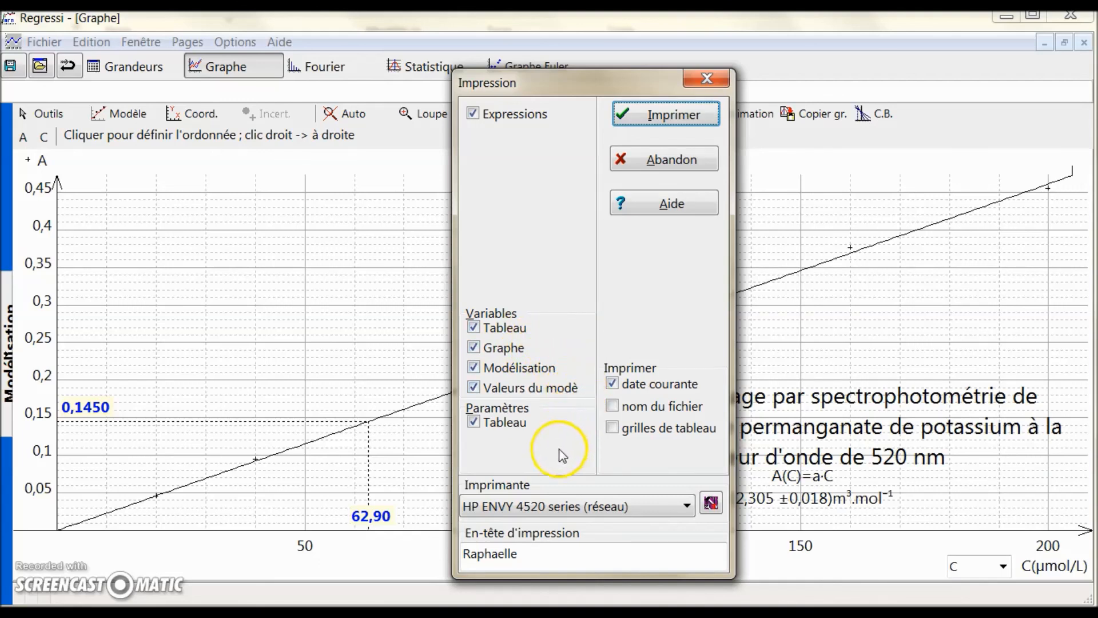
{"action": "left_click", "coordinate": [538, 554]}
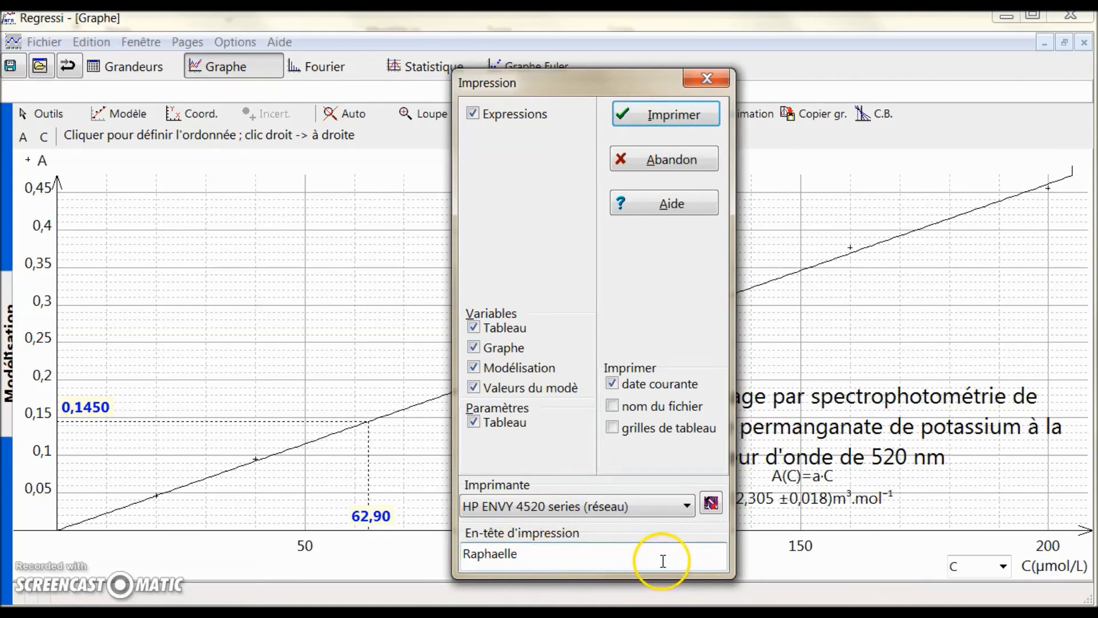
{"action": "left_click", "coordinate": [709, 80]}
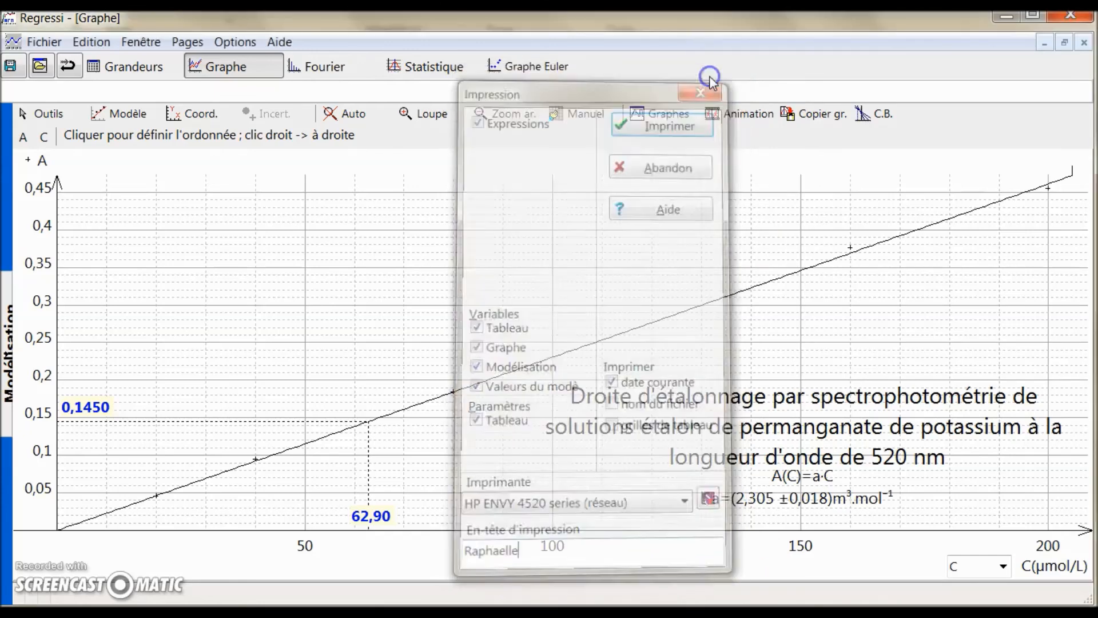